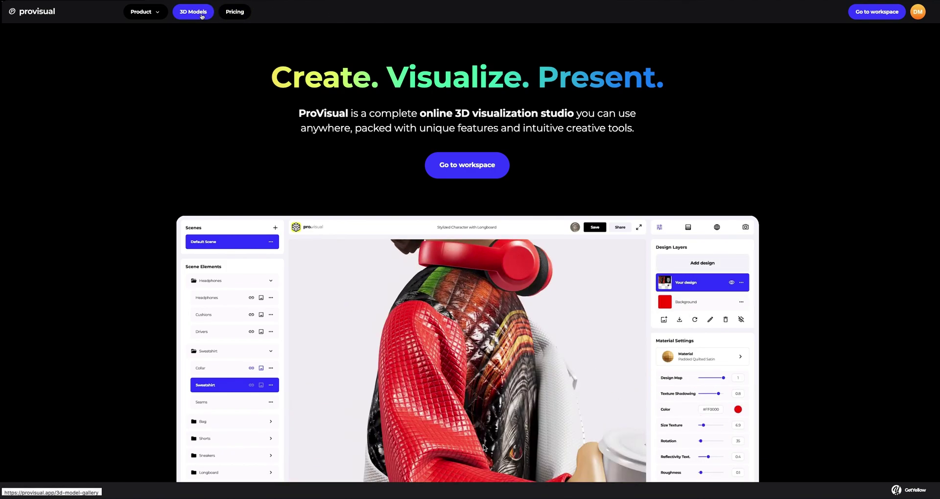
Open the 3D Models object gallery from the top navigation bar.
{"action": "left_click", "coordinate": [201, 16]}
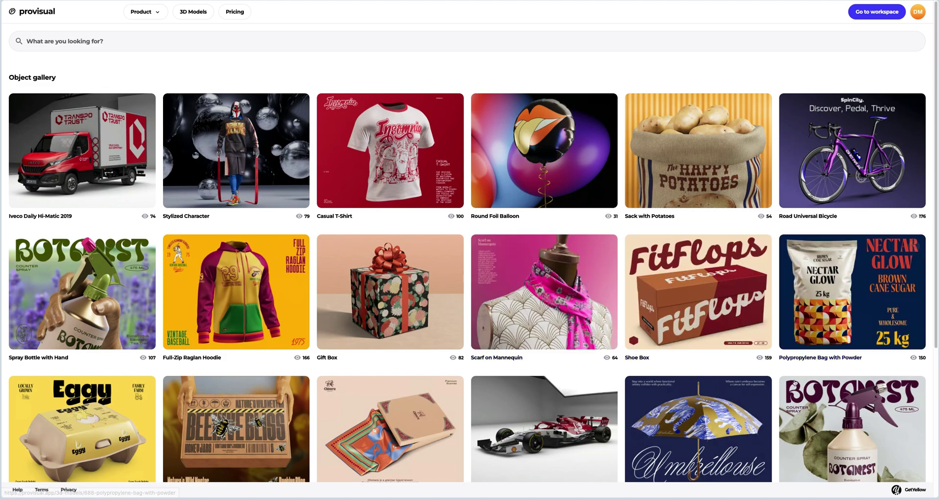
Scroll down the gallery and open the Formula 1 Race Car 2020 detail page.
{"action": "scroll", "coordinate": [705, 426], "scroll_direction": "down", "scroll_amount": 3}
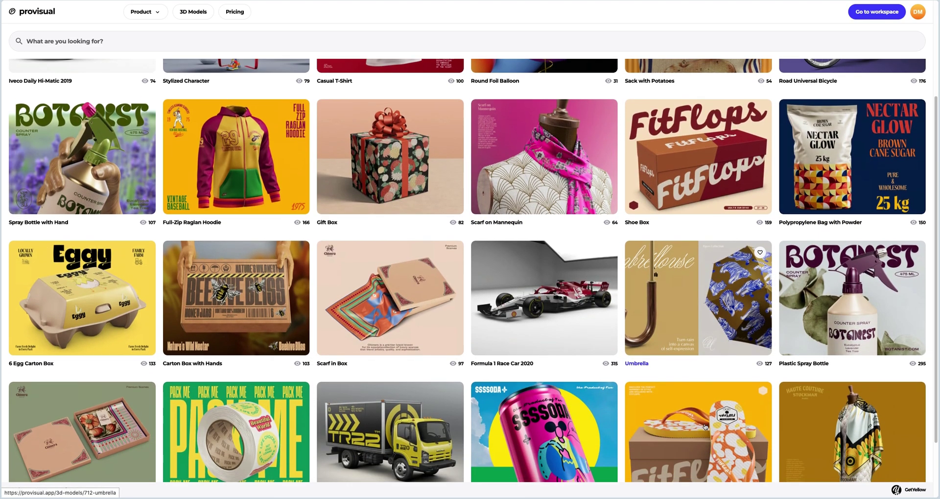
{"action": "scroll", "coordinate": [705, 426], "scroll_direction": "down", "scroll_amount": 1}
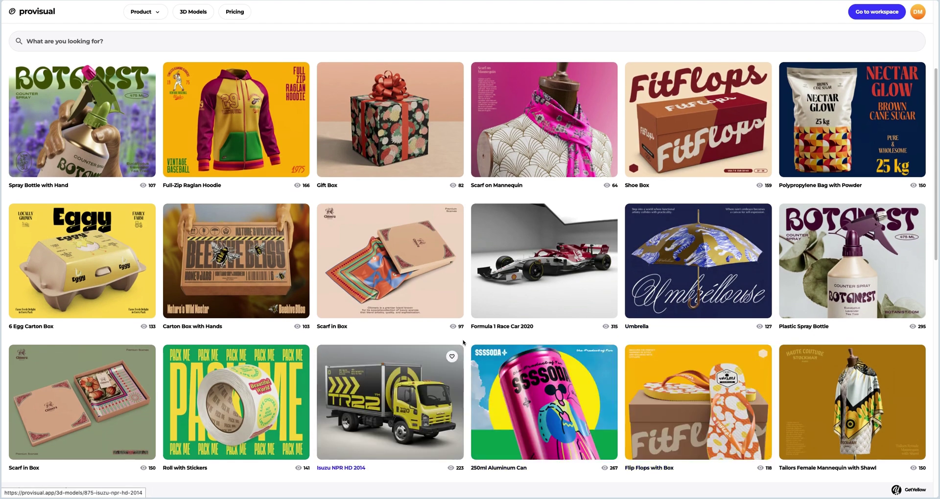
{"action": "left_click", "coordinate": [548, 280]}
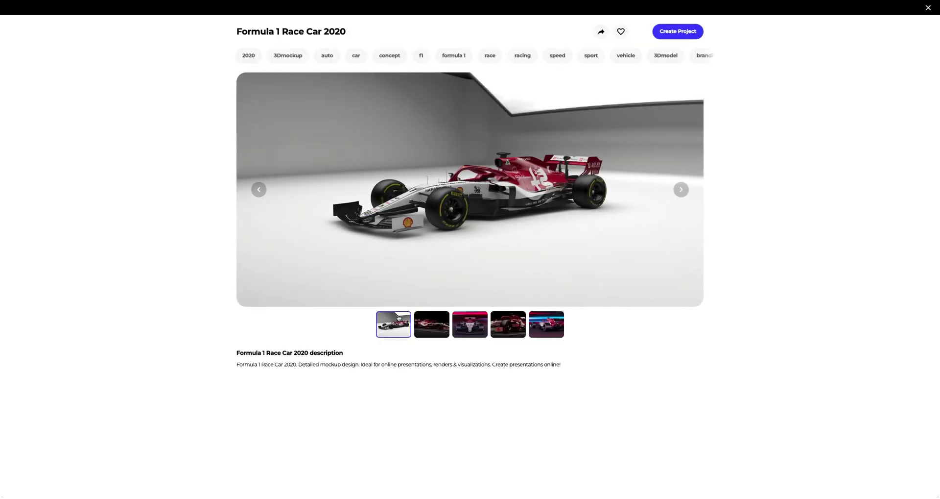
Look through the car's preview shots, then create a project from Formula 1 Race Car 2020.
{"action": "left_click", "coordinate": [426, 324]}
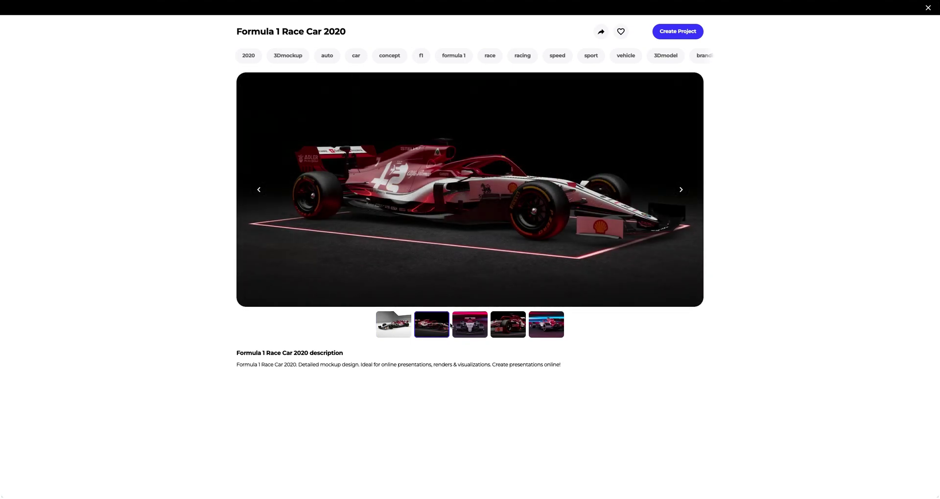
{"action": "left_click", "coordinate": [461, 325]}
{"action": "left_click", "coordinate": [494, 326]}
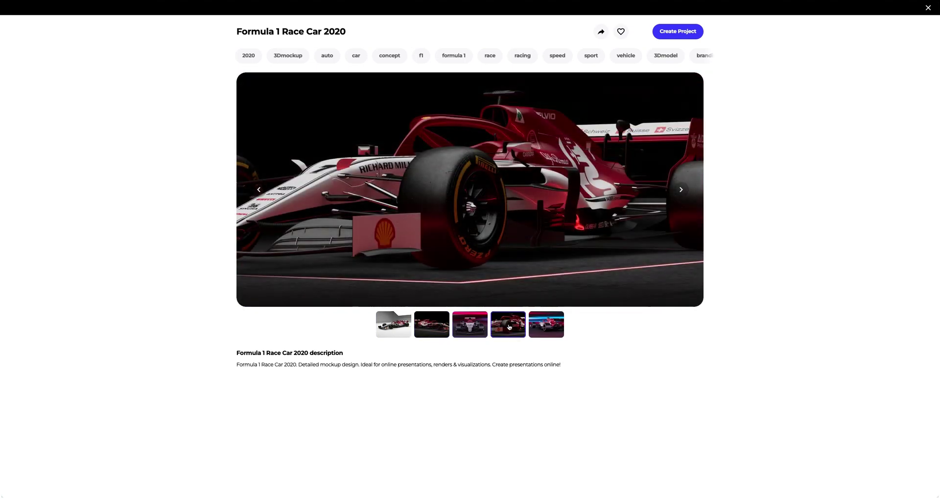
{"action": "left_click", "coordinate": [540, 323]}
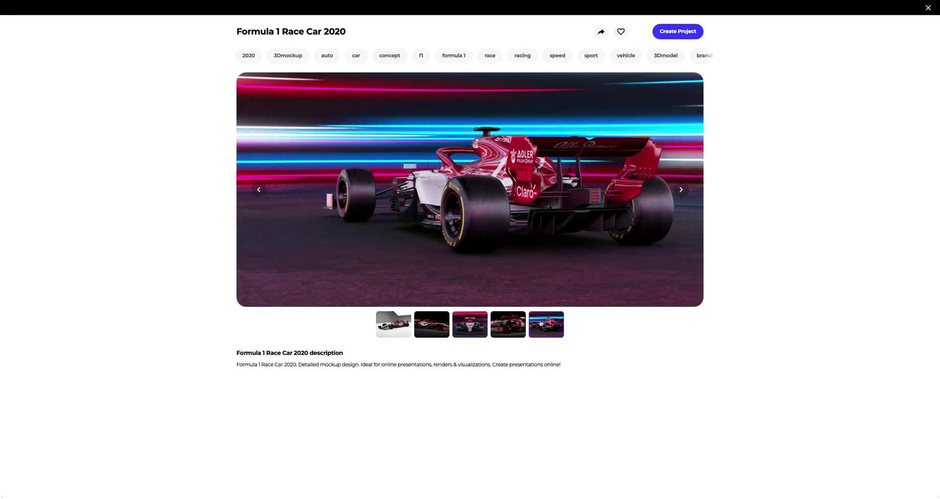
{"action": "left_click", "coordinate": [674, 37]}
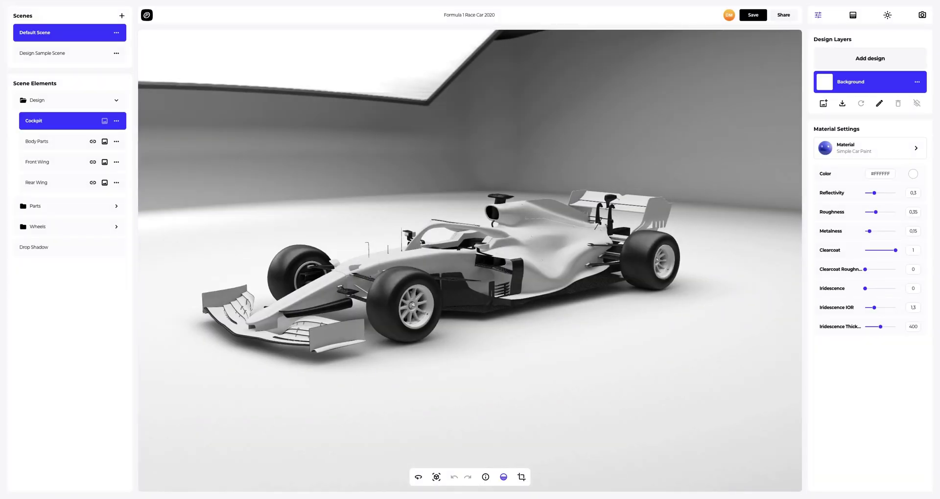
Switch Skybox Enabled off in the Environment settings, leaving the white car on plain background.
{"action": "left_click_drag", "start_coordinate": [764, 173], "coordinate": [295, 156]}
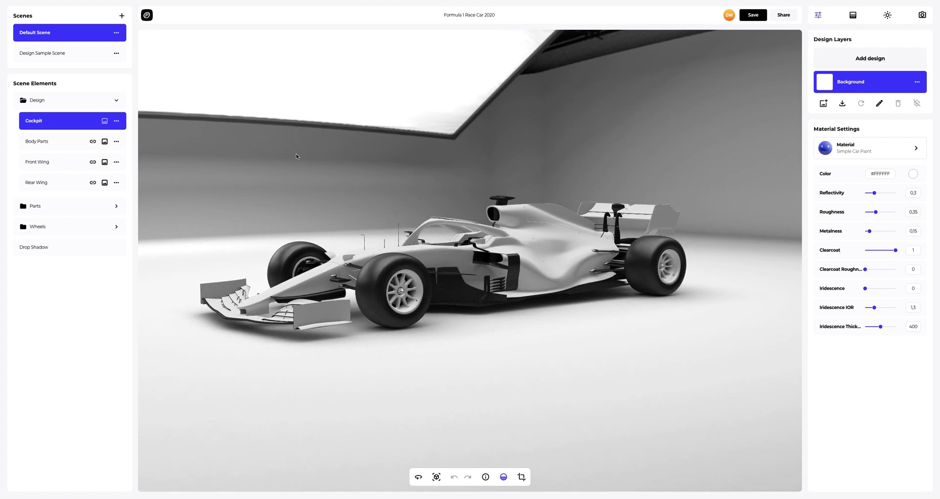
{"action": "left_click", "coordinate": [889, 16]}
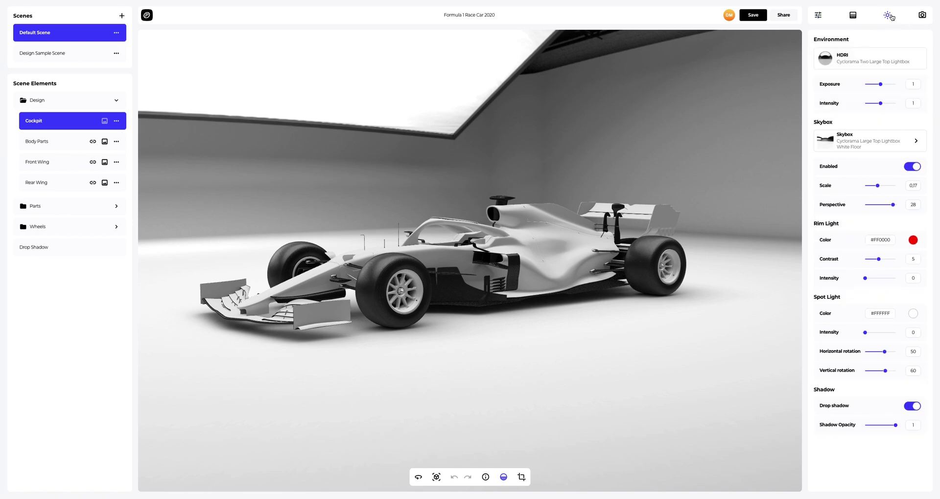
{"action": "left_click", "coordinate": [914, 167]}
{"action": "scroll", "coordinate": [686, 167], "scroll_direction": "down", "scroll_amount": 5}
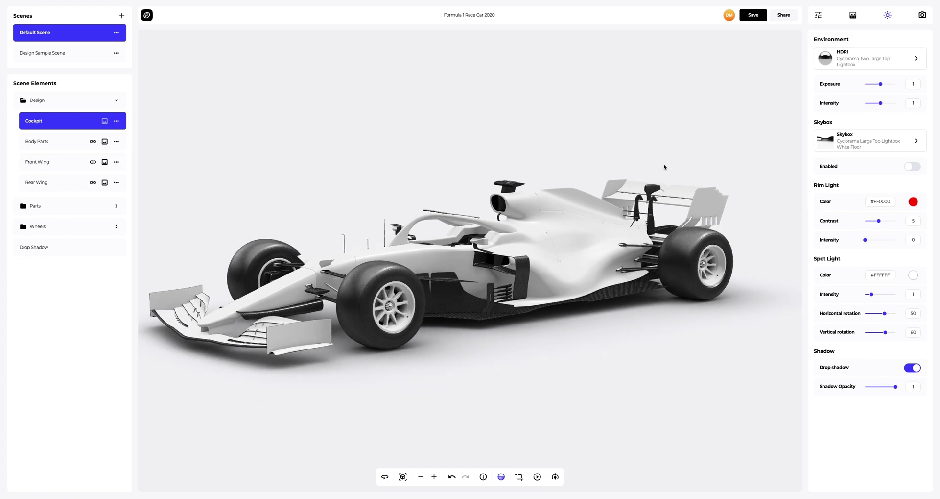
{"action": "left_click_drag", "start_coordinate": [562, 198], "coordinate": [548, 232]}
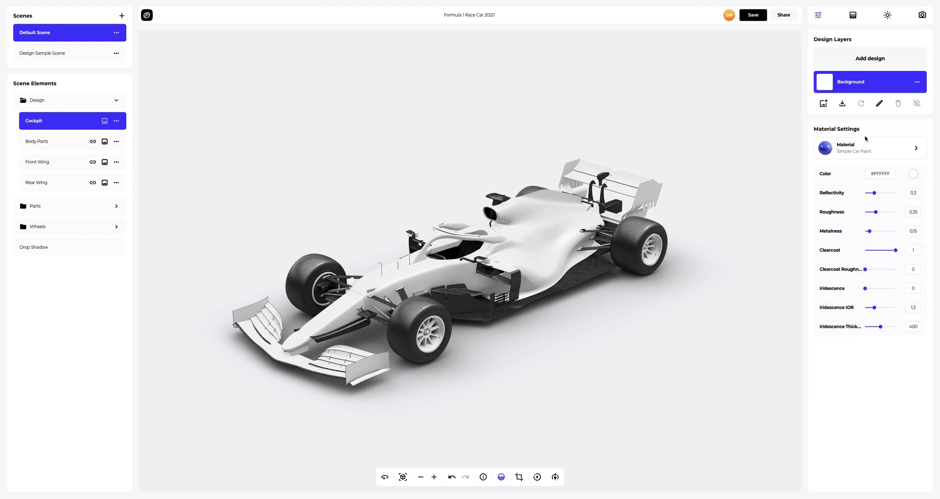
Paint the cockpit body dark red with hex colour #A2091F.
{"action": "left_click", "coordinate": [912, 176]}
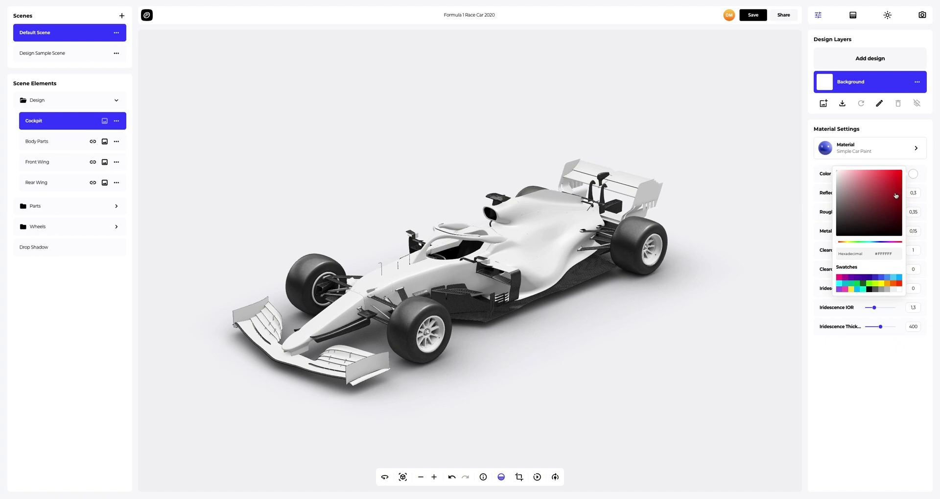
{"action": "mouse_move", "coordinate": [895, 199]}
{"action": "left_mouse_down"}
{"action": "mouse_move", "coordinate": [885, 210]}
{"action": "mouse_move", "coordinate": [893, 205]}
{"action": "left_mouse_up"}
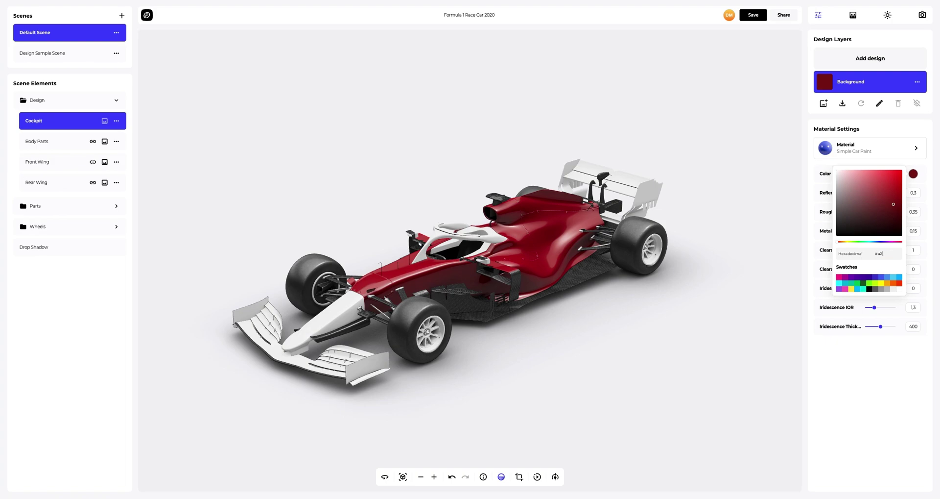
{"action": "type", "text": "1f"}
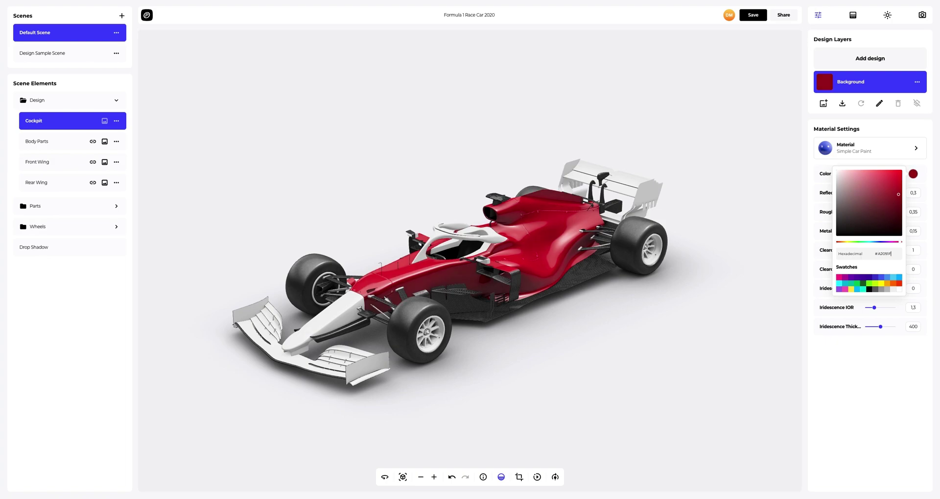
{"action": "left_click", "coordinate": [868, 320]}
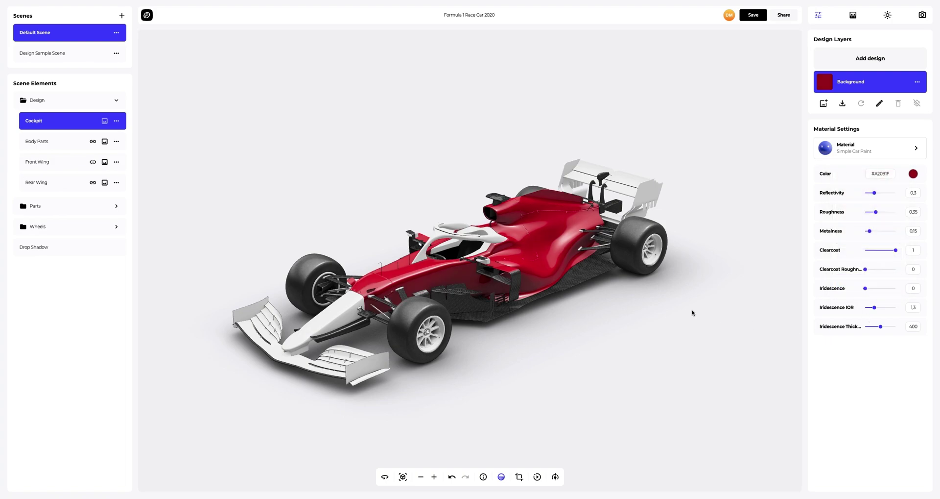
{"action": "left_click_drag", "start_coordinate": [591, 297], "coordinate": [685, 293]}
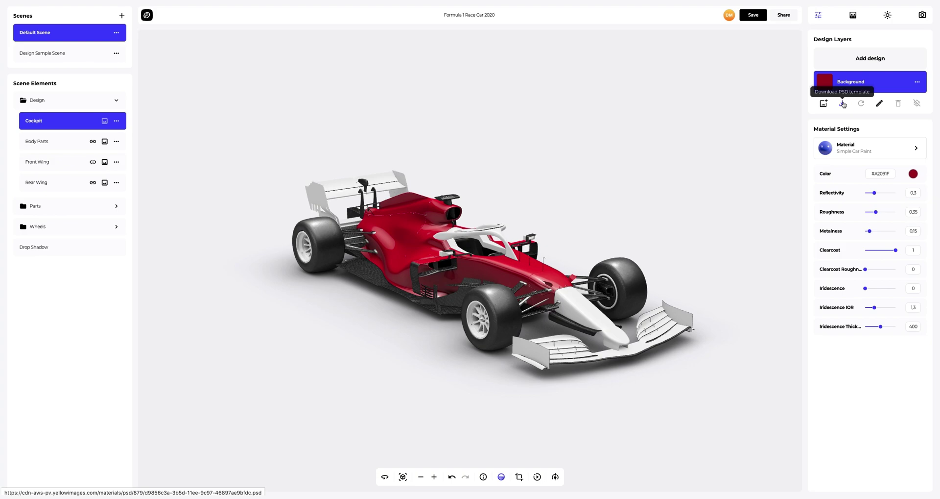
Add cockpit.jpg as the cockpit's livery design.
{"action": "left_click", "coordinate": [856, 60]}
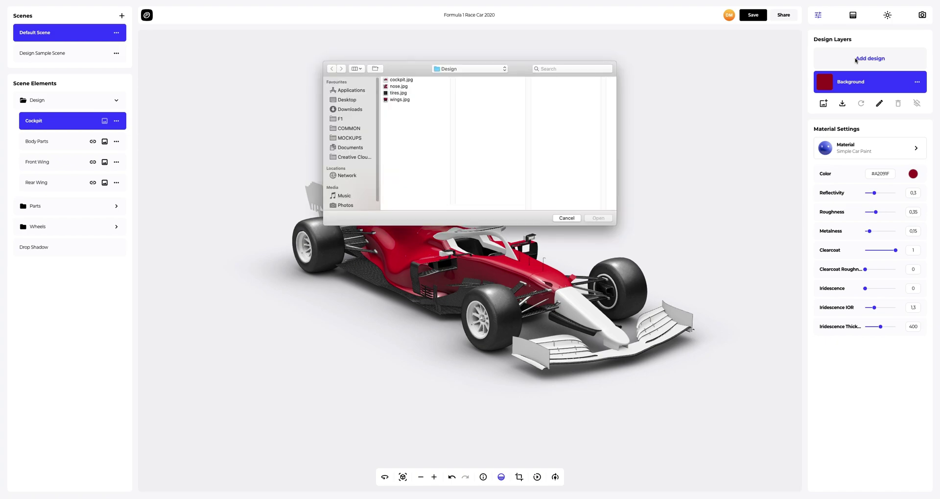
{"action": "left_click", "coordinate": [400, 81]}
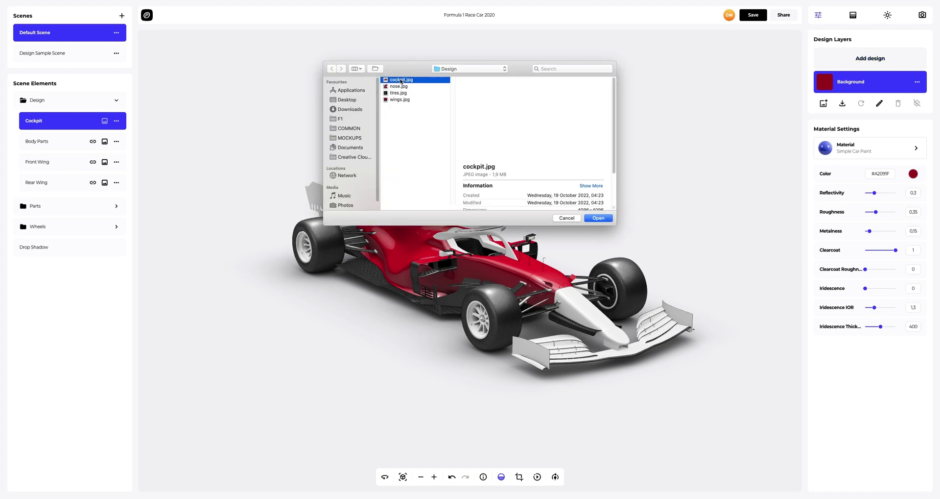
{"action": "left_click", "coordinate": [598, 218]}
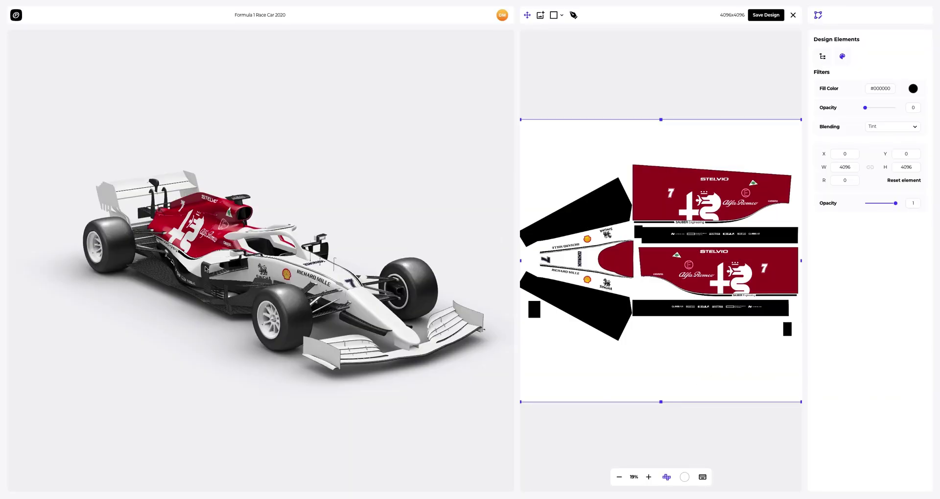
{"action": "scroll", "coordinate": [198, 267], "scroll_direction": "up", "scroll_amount": 2}
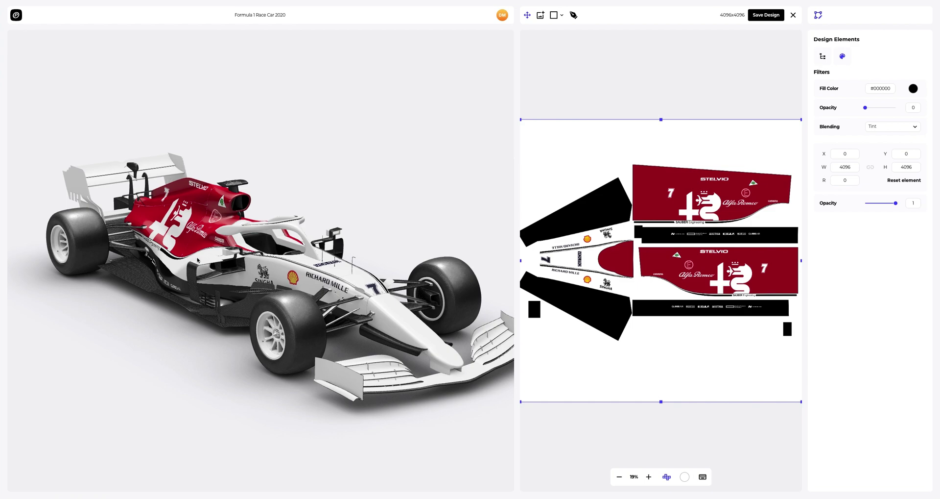
{"action": "left_click_drag", "start_coordinate": [197, 259], "coordinate": [323, 247]}
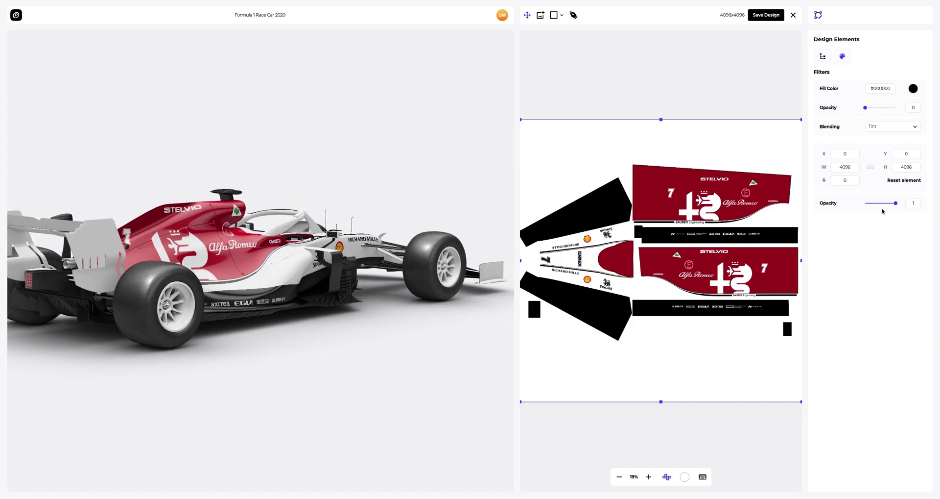
Align the livery to the UV layout with Y at 0, restore full opacity, and save.
{"action": "left_click_drag", "start_coordinate": [894, 205], "coordinate": [880, 204]}
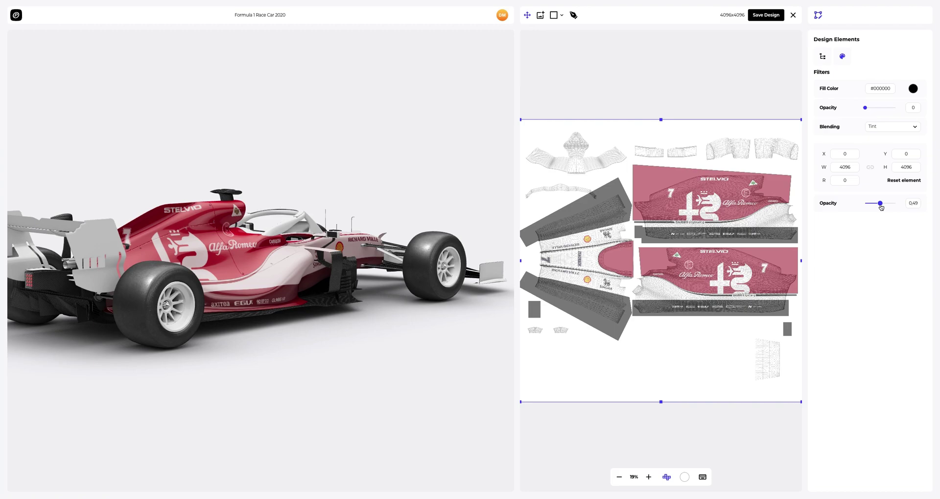
{"action": "left_click_drag", "start_coordinate": [660, 202], "coordinate": [660, 202]}
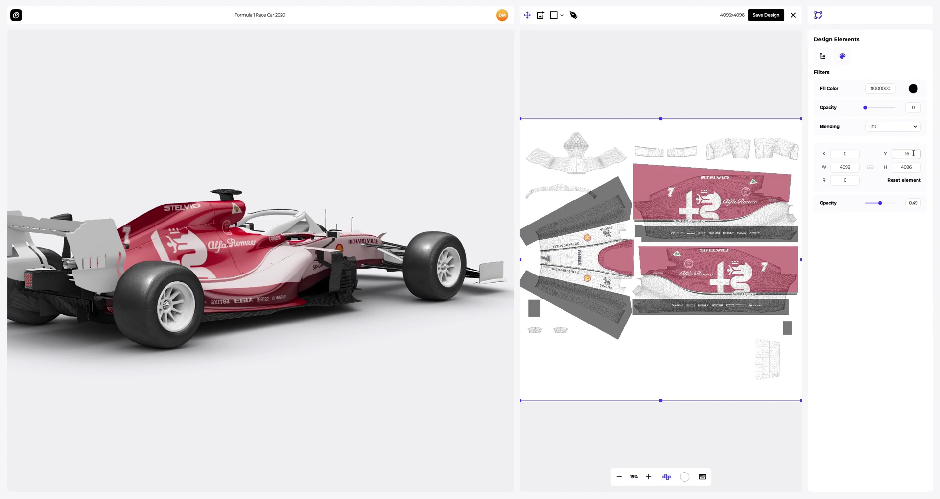
{"action": "type", "text": "0"}
{"action": "key", "text": "Return"}
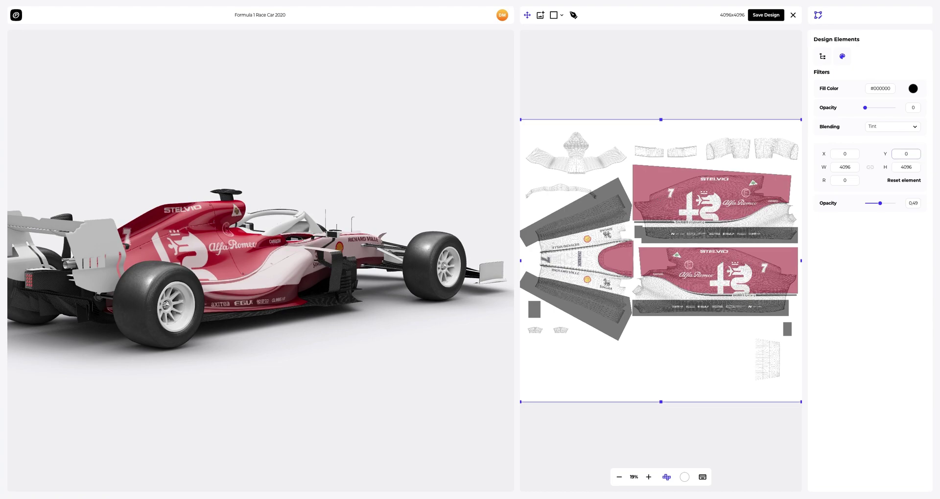
{"action": "left_click_drag", "start_coordinate": [880, 203], "coordinate": [902, 207]}
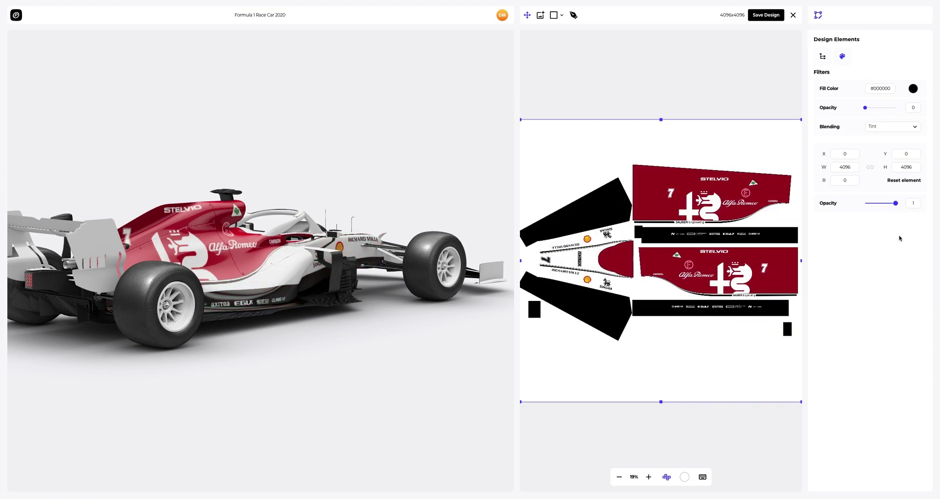
{"action": "left_click_drag", "start_coordinate": [372, 235], "coordinate": [289, 294]}
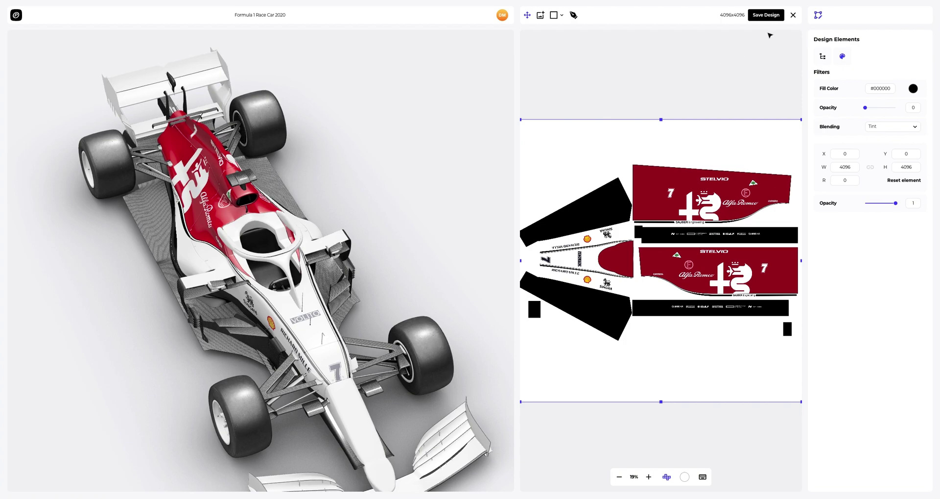
{"action": "left_click", "coordinate": [768, 17]}
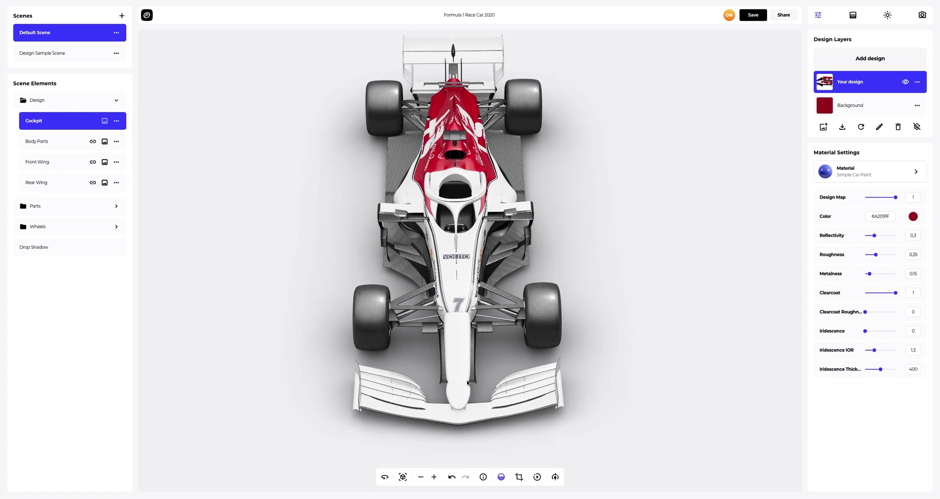
Apply nose.jpg as the Body Parts design and save it.
{"action": "left_click", "coordinate": [51, 146]}
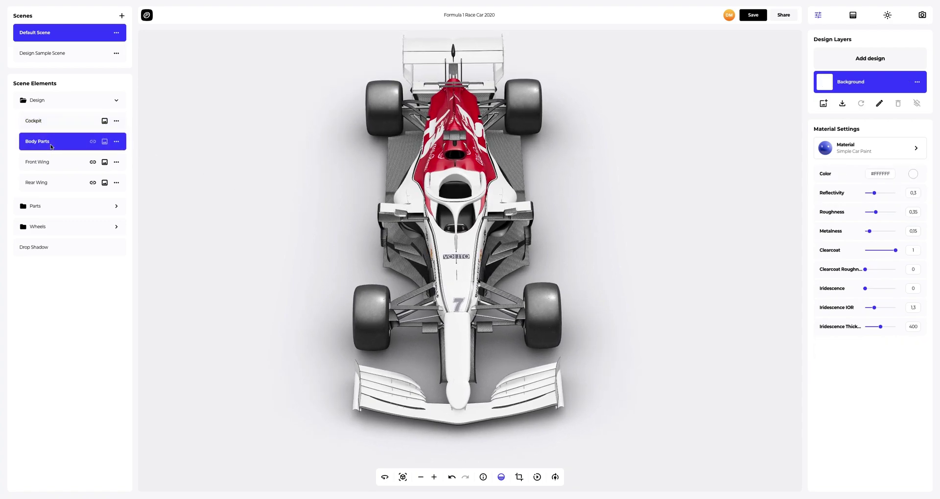
{"action": "left_click", "coordinate": [880, 60]}
{"action": "left_click", "coordinate": [391, 89]}
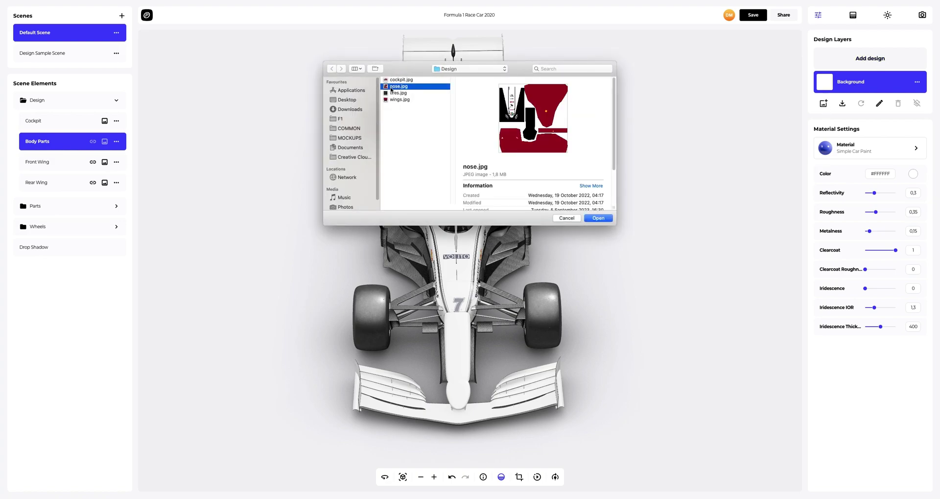
{"action": "left_click", "coordinate": [598, 218]}
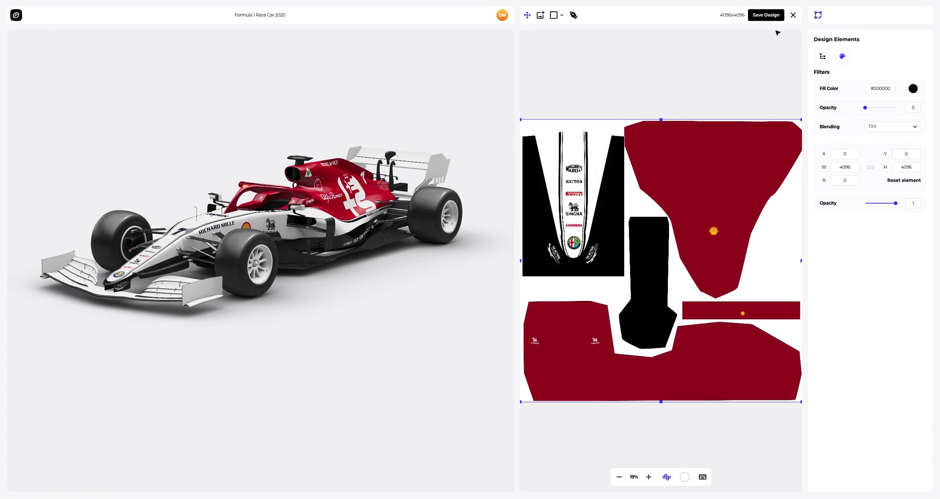
{"action": "left_click", "coordinate": [766, 15]}
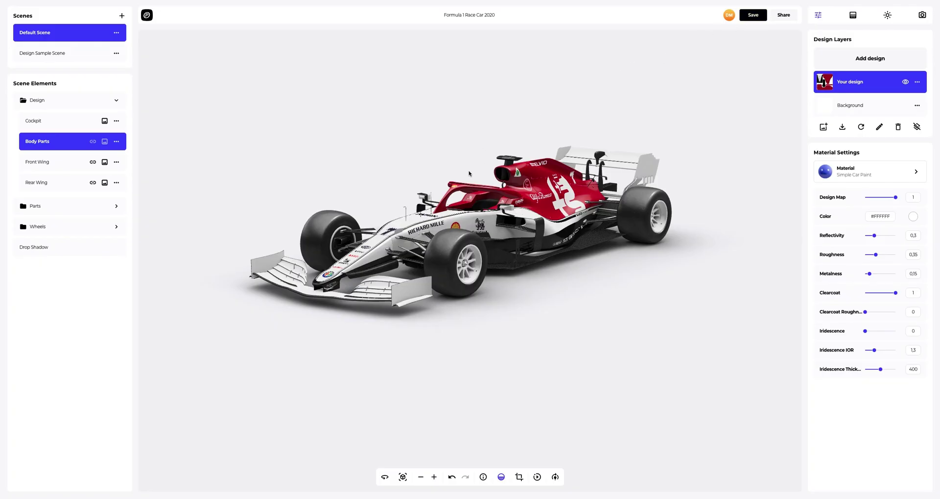
{"action": "left_click_drag", "start_coordinate": [469, 173], "coordinate": [579, 191]}
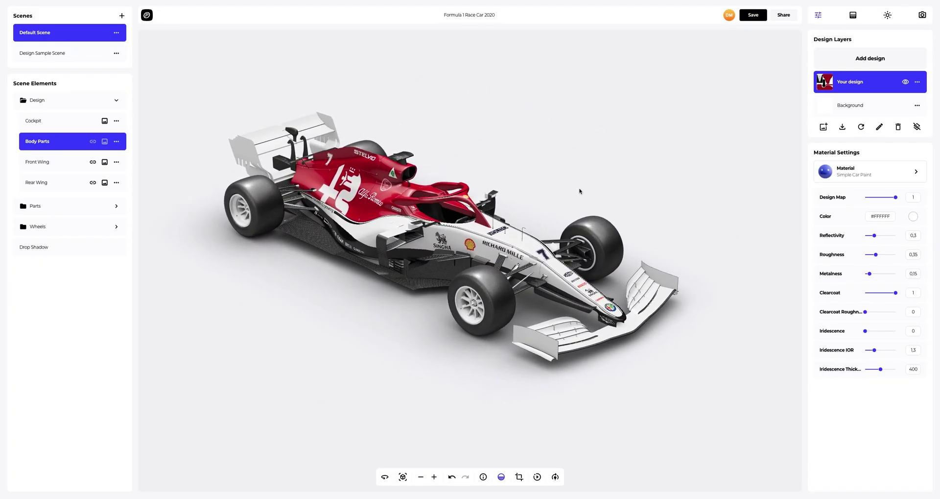
Apply wings.jpg as the Front Wing design and save it.
{"action": "left_click", "coordinate": [38, 163]}
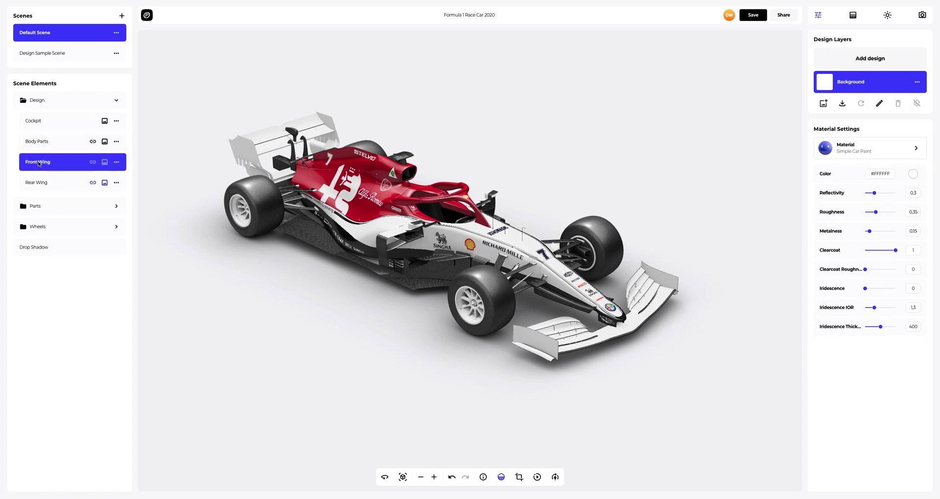
{"action": "left_click", "coordinate": [862, 57]}
{"action": "left_click", "coordinate": [394, 100]}
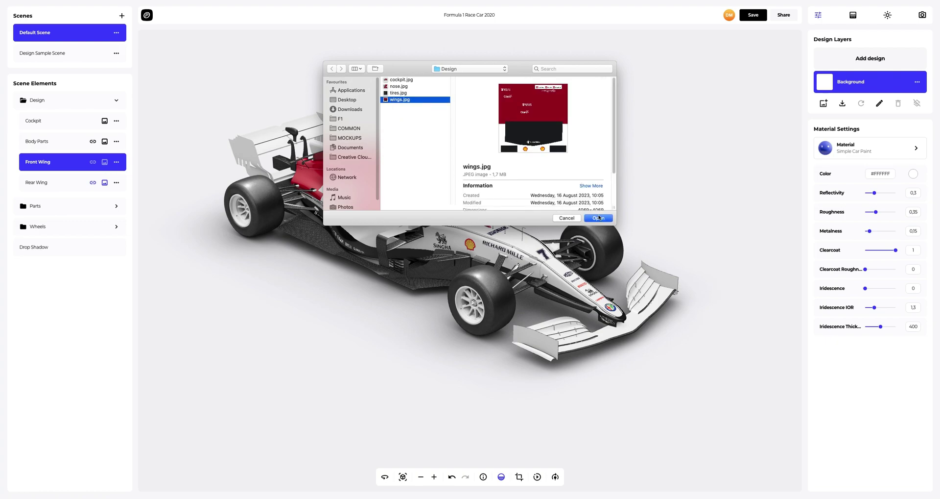
{"action": "left_click", "coordinate": [599, 218]}
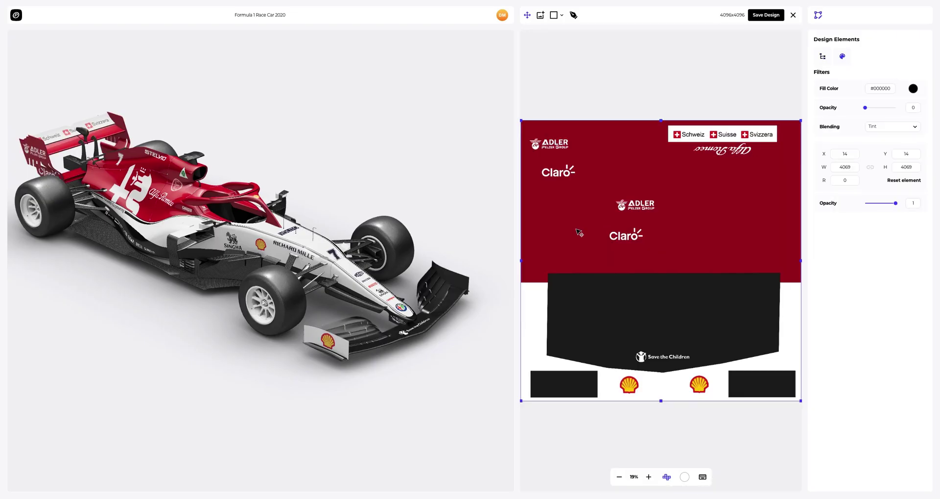
{"action": "left_click_drag", "start_coordinate": [133, 207], "coordinate": [263, 203]}
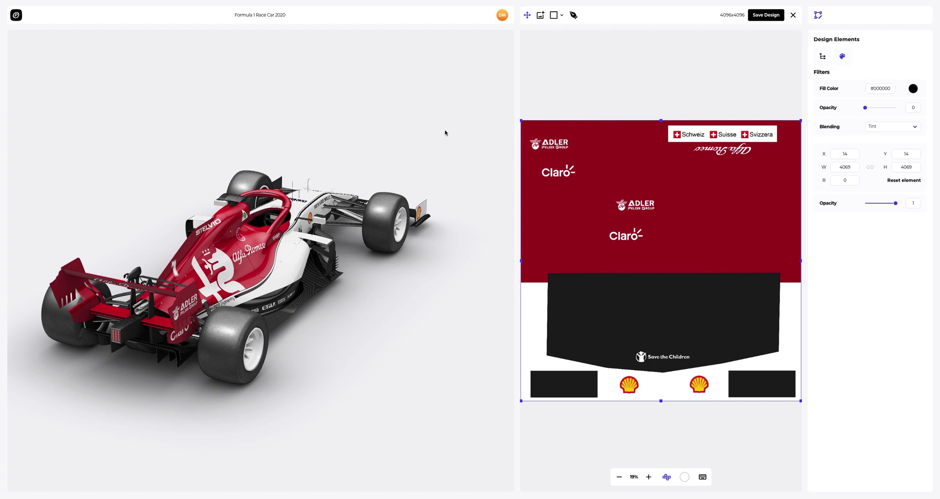
{"action": "left_click", "coordinate": [755, 16]}
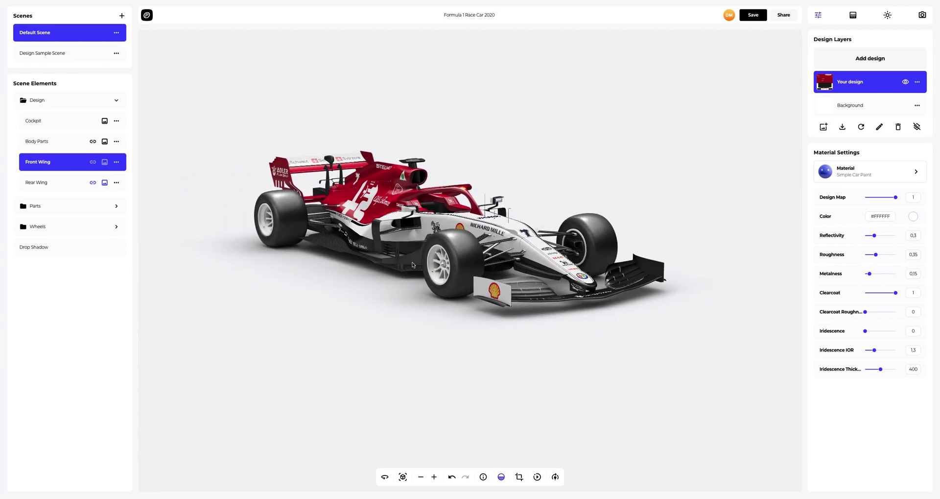
Apply tires.jpg to the Tires under Wheels and save the design.
{"action": "scroll", "coordinate": [455, 253], "scroll_direction": "up", "scroll_amount": 6}
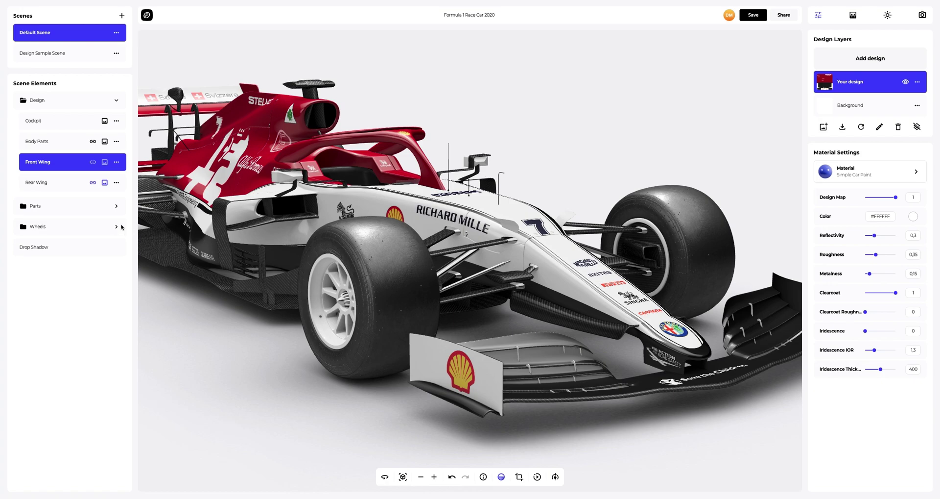
{"action": "left_click", "coordinate": [35, 226]}
{"action": "left_click", "coordinate": [117, 228]}
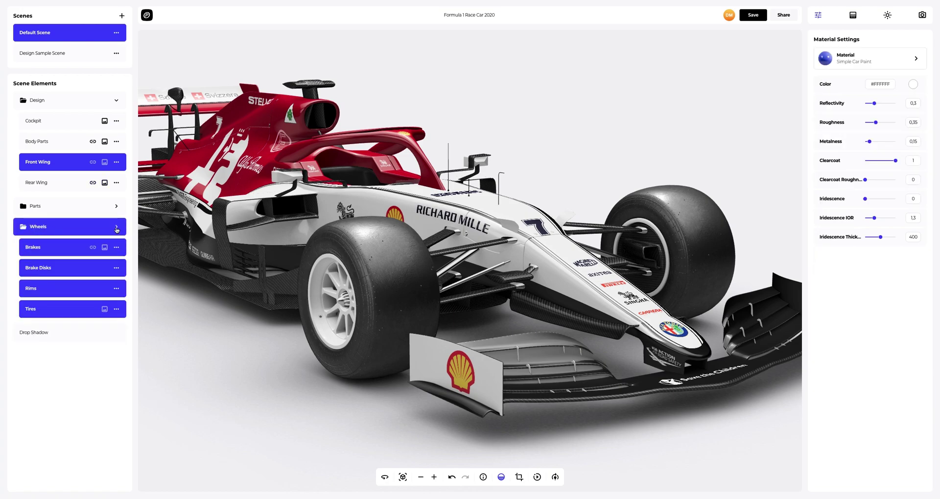
{"action": "left_click", "coordinate": [51, 309]}
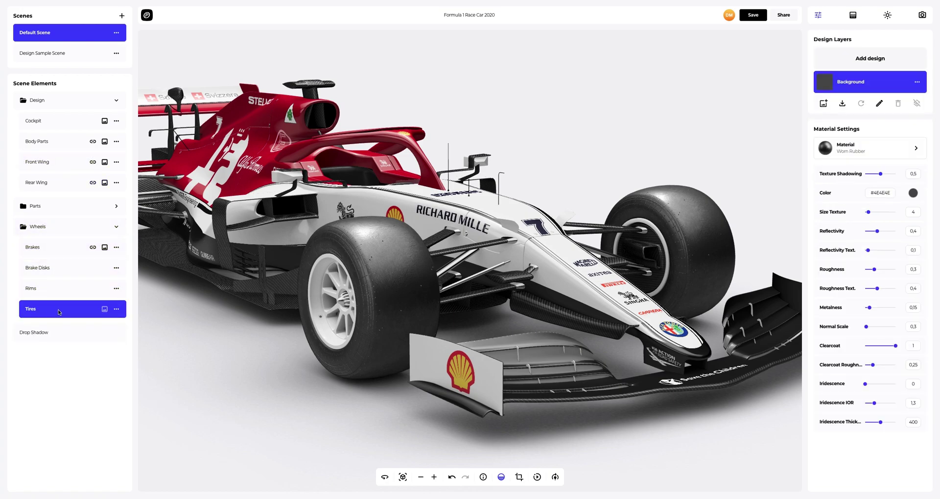
{"action": "left_click", "coordinate": [871, 59]}
{"action": "left_click", "coordinate": [399, 93]}
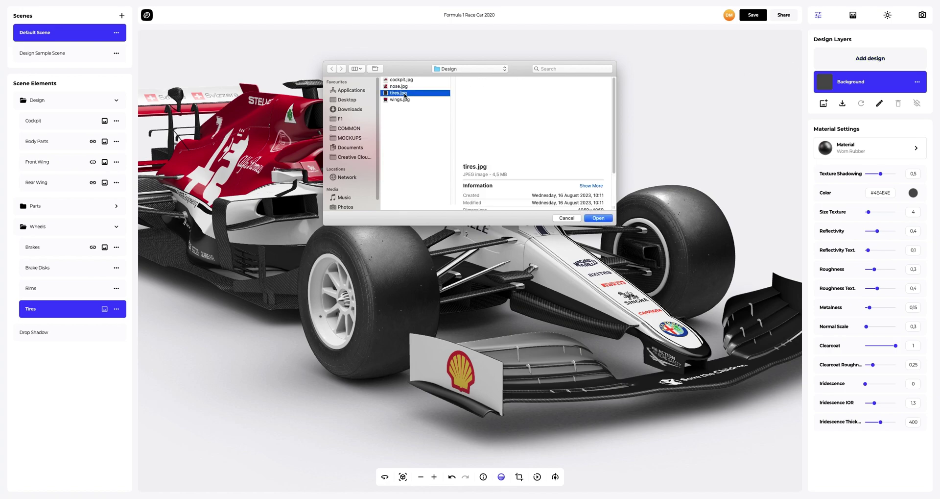
{"action": "left_click", "coordinate": [594, 218]}
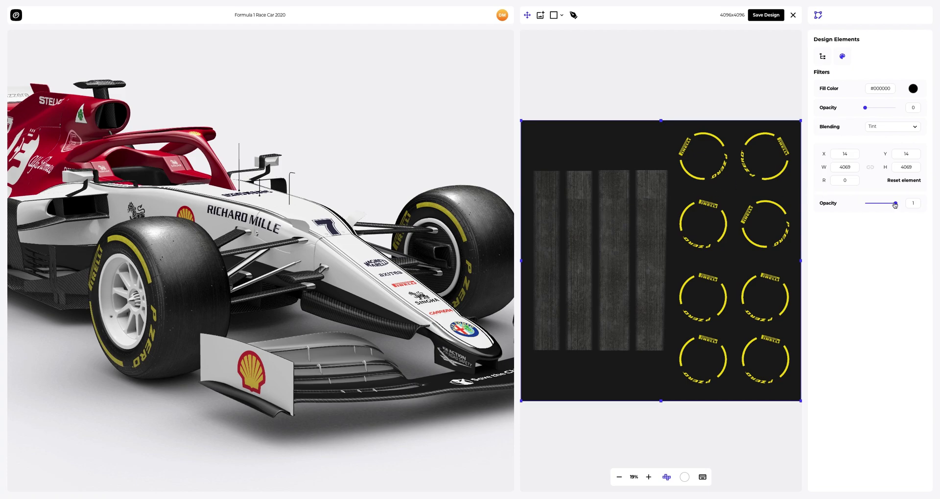
{"action": "mouse_move", "coordinate": [895, 204]}
{"action": "left_mouse_down"}
{"action": "mouse_move", "coordinate": [863, 206]}
{"action": "mouse_move", "coordinate": [904, 205]}
{"action": "left_mouse_up"}
{"action": "left_click_drag", "start_coordinate": [489, 206], "coordinate": [325, 199]}
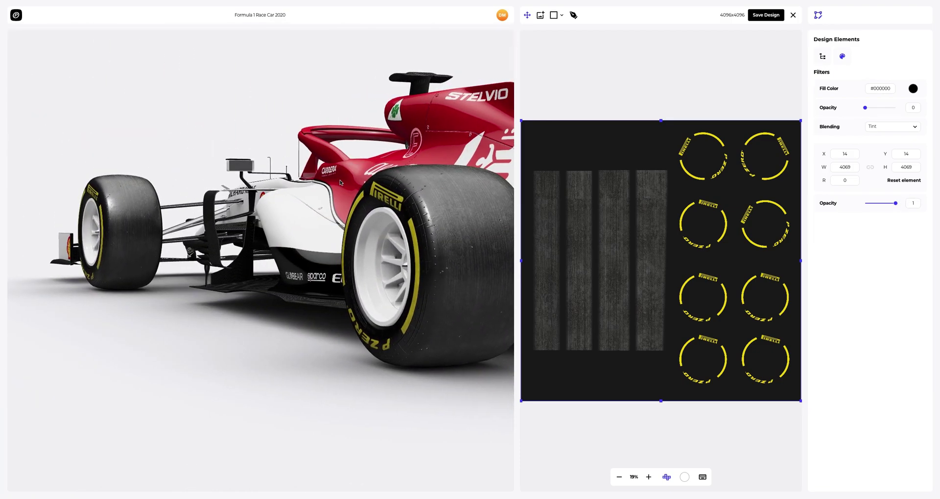
{"action": "left_click", "coordinate": [762, 13]}
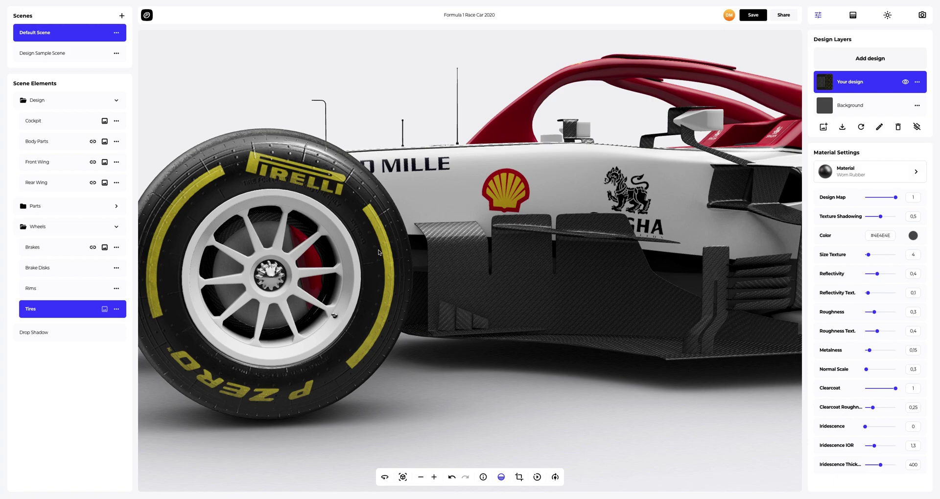
Recolour the wheel rims black.
{"action": "left_click", "coordinate": [58, 290]}
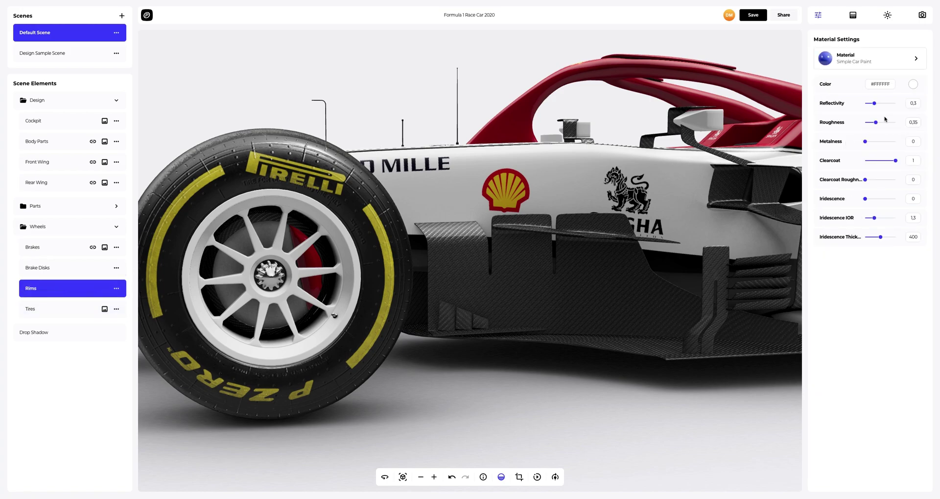
{"action": "left_click", "coordinate": [913, 86]}
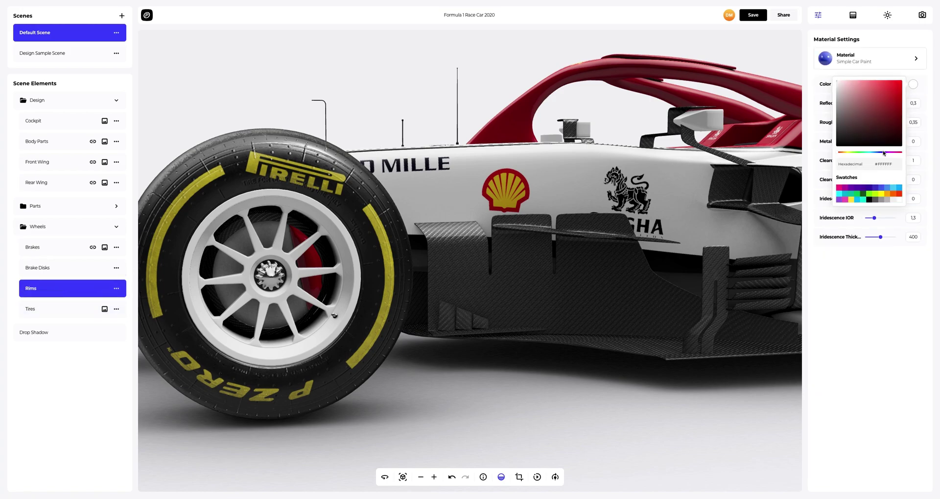
{"action": "left_click_drag", "start_coordinate": [845, 147], "coordinate": [843, 148]}
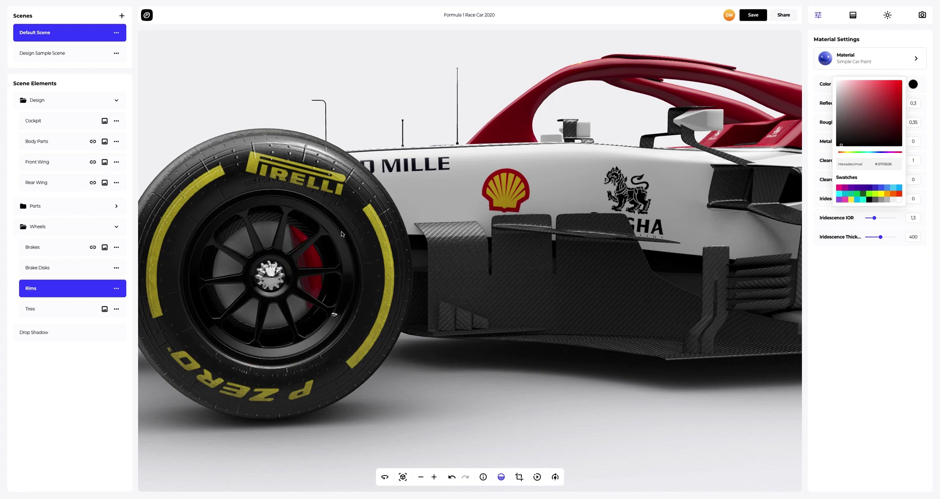
Set the Carbon parts' Reflectivity to 1 and adjust their texture roughness.
{"action": "scroll", "coordinate": [342, 234], "scroll_direction": "up", "scroll_amount": 3}
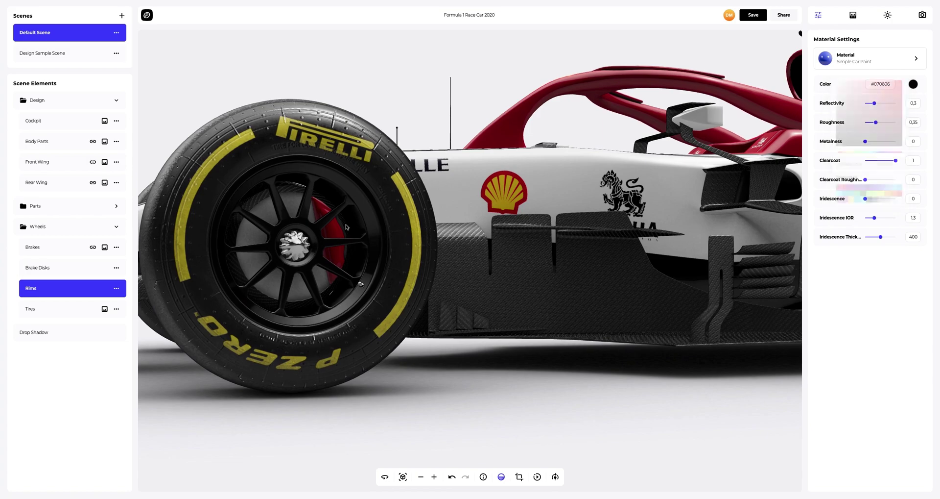
{"action": "left_click", "coordinate": [116, 228]}
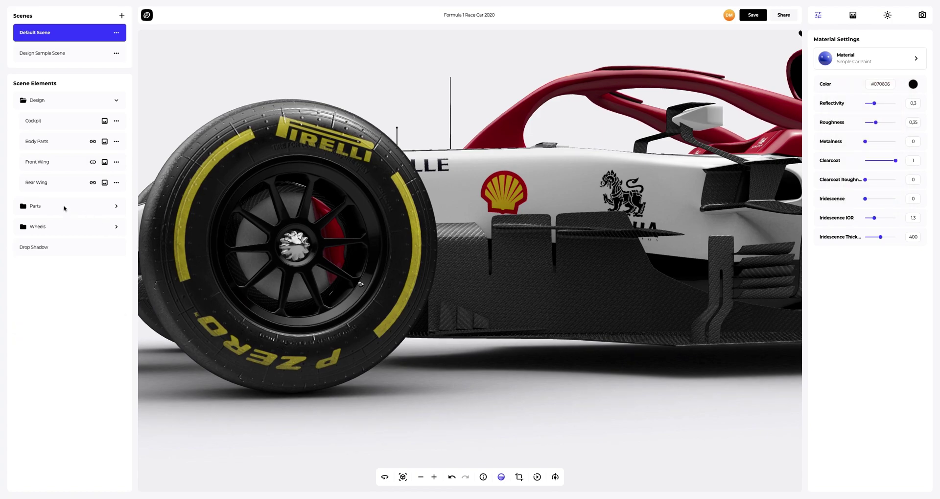
{"action": "left_click", "coordinate": [118, 206]}
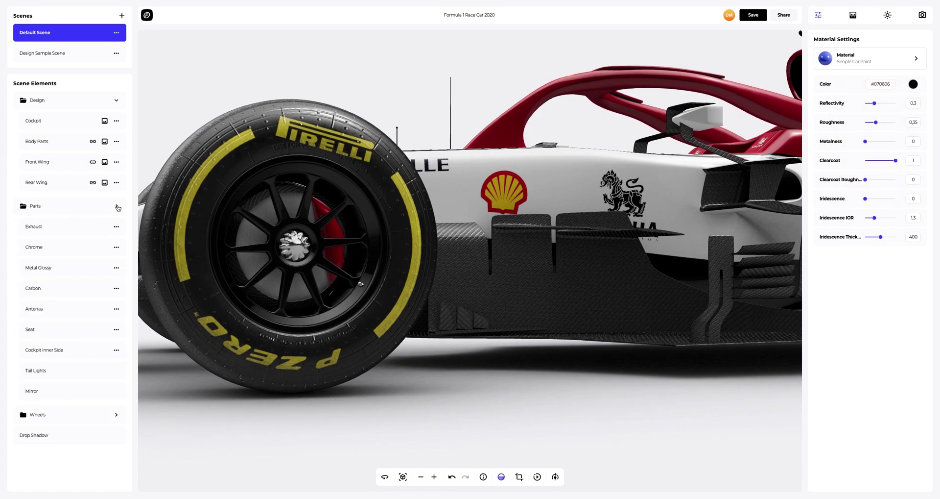
{"action": "left_click", "coordinate": [43, 286]}
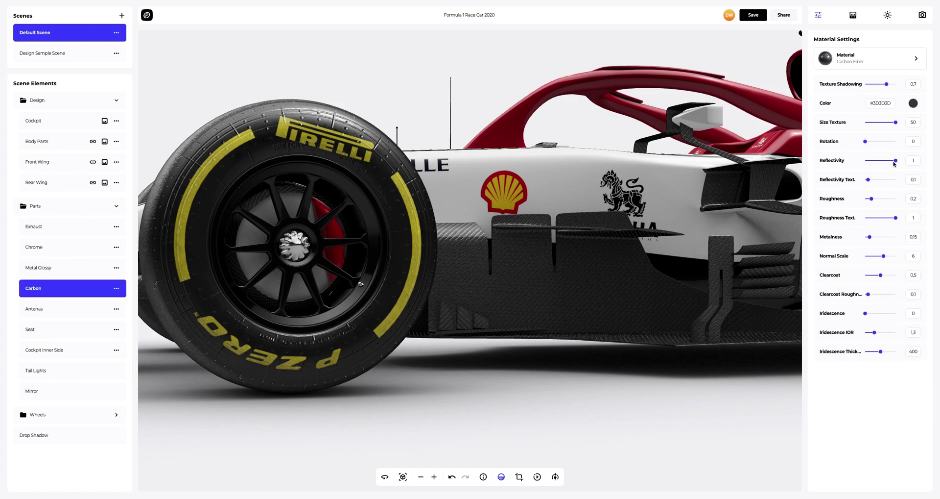
{"action": "mouse_move", "coordinate": [894, 163]}
{"action": "left_mouse_down"}
{"action": "mouse_move", "coordinate": [863, 164]}
{"action": "mouse_move", "coordinate": [894, 162]}
{"action": "left_mouse_up"}
{"action": "mouse_move", "coordinate": [896, 218]}
{"action": "left_mouse_down"}
{"action": "mouse_move", "coordinate": [872, 219]}
{"action": "mouse_move", "coordinate": [897, 219]}
{"action": "left_mouse_up"}
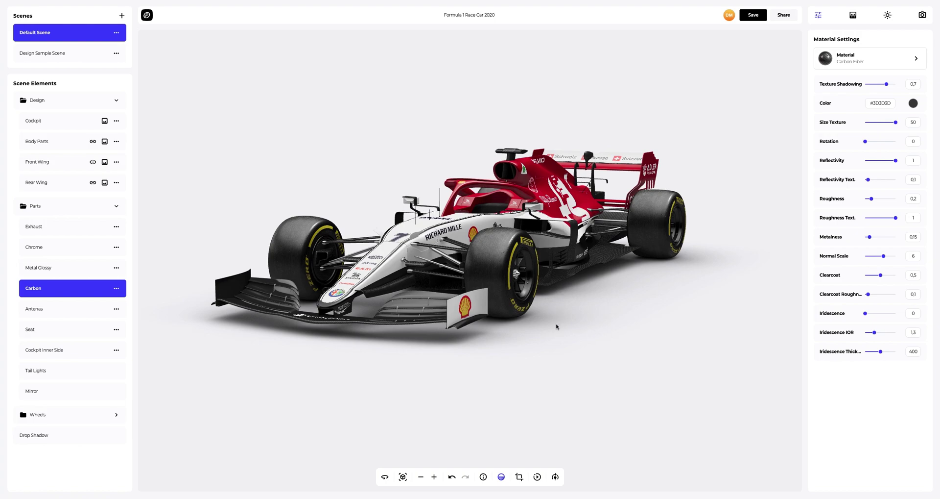
{"action": "left_click", "coordinate": [537, 477]}
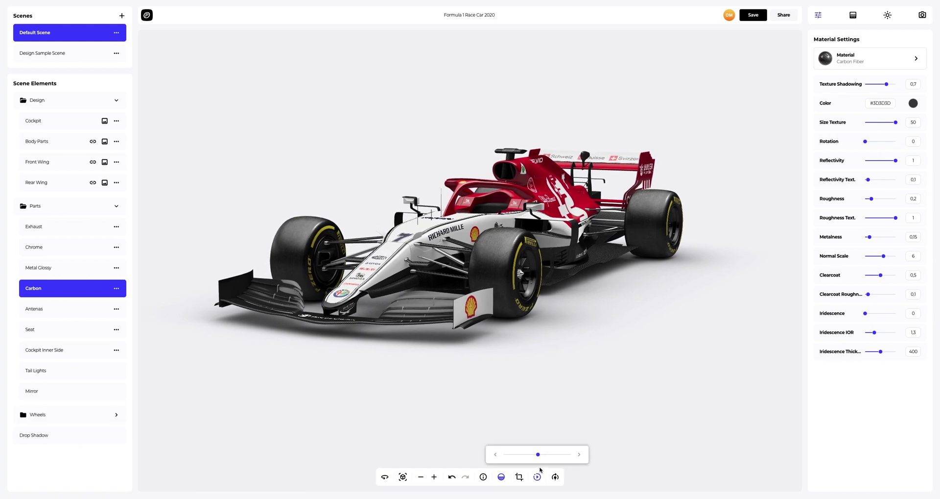
{"action": "left_click_drag", "start_coordinate": [535, 454], "coordinate": [544, 456]}
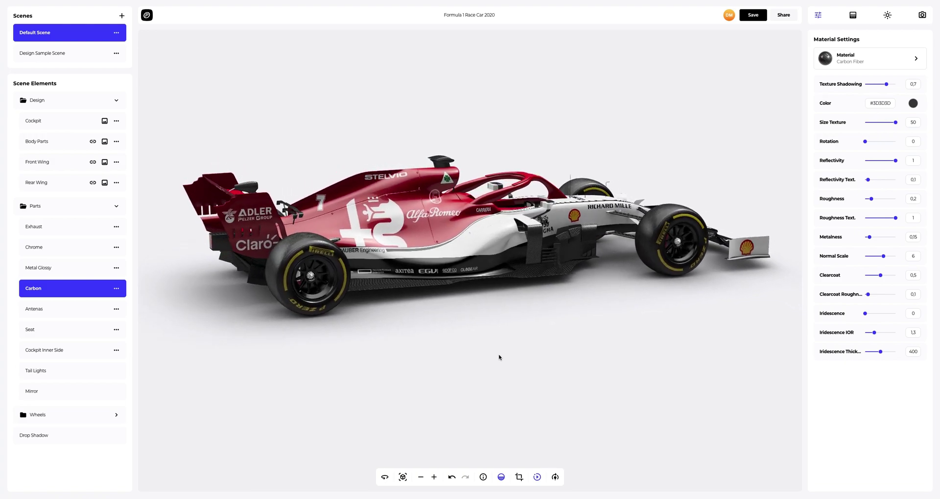
{"action": "left_click", "coordinate": [556, 478]}
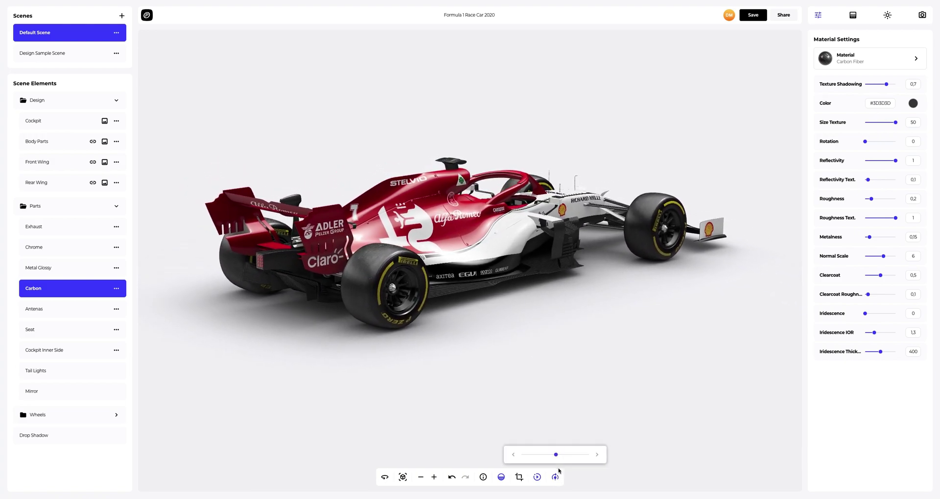
{"action": "left_click_drag", "start_coordinate": [557, 455], "coordinate": [593, 457]}
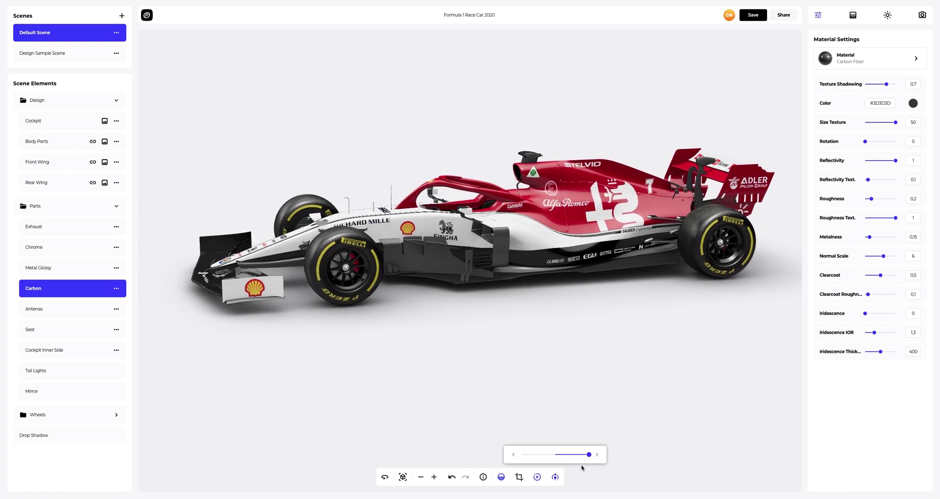
{"action": "mouse_move", "coordinate": [540, 479]}
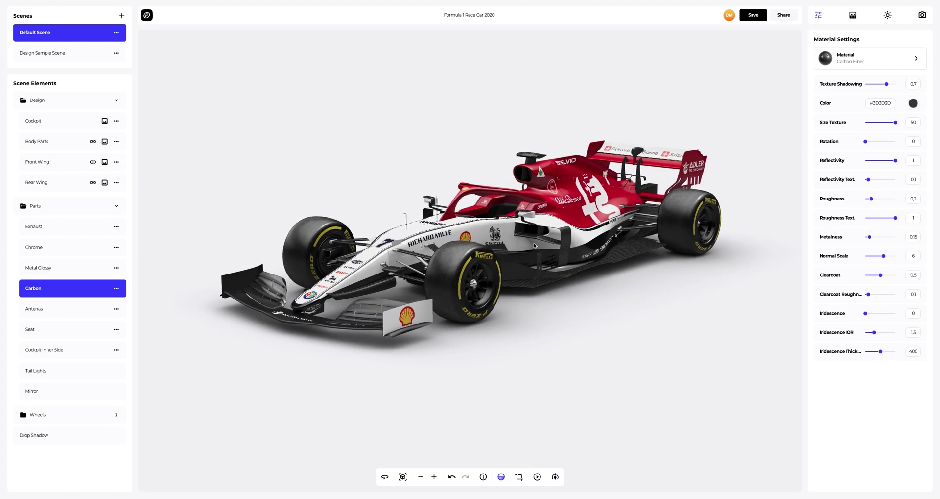
{"action": "left_click", "coordinate": [403, 477]}
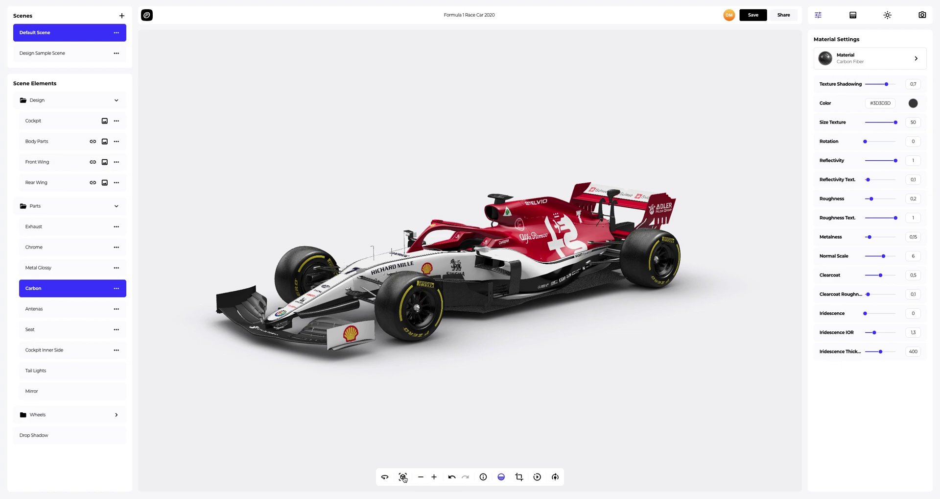
Try deep purple and plain grey solid backgrounds, then a dark grey linear gradient made radial.
{"action": "left_click", "coordinate": [854, 15]}
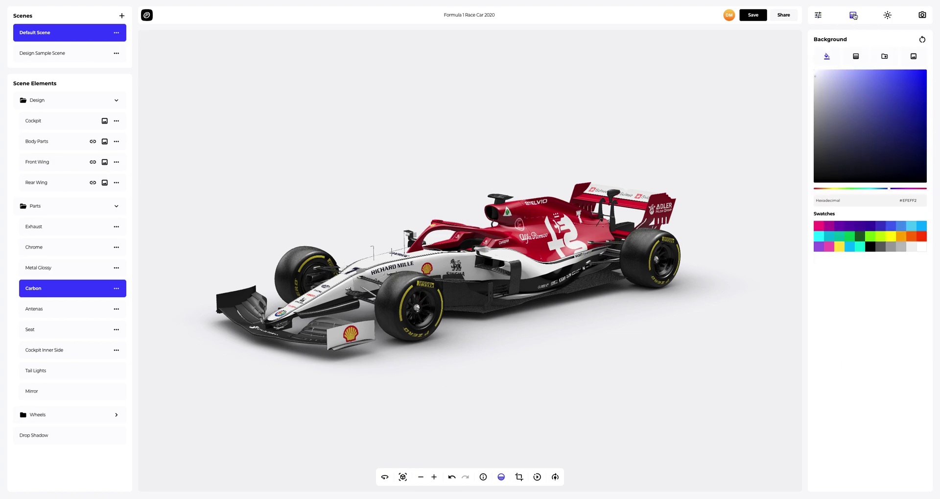
{"action": "left_click_drag", "start_coordinate": [837, 77], "coordinate": [861, 126]}
{"action": "left_click", "coordinate": [881, 246]}
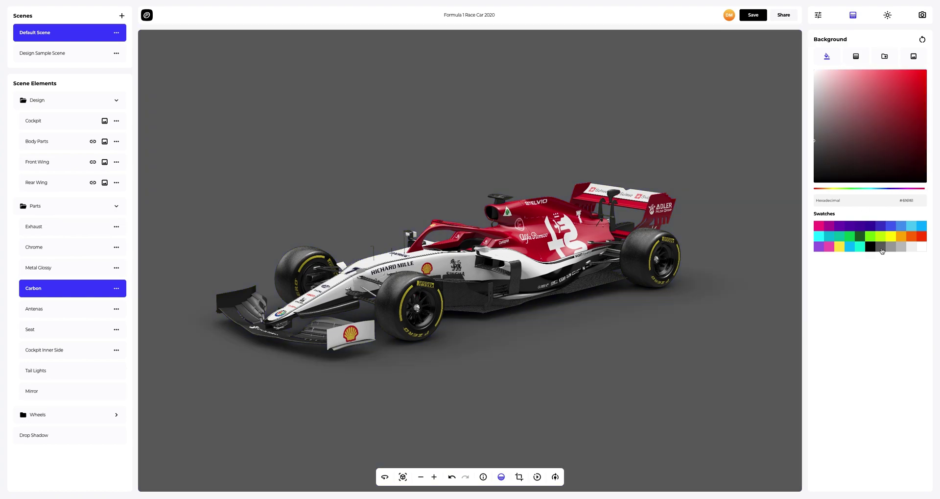
{"action": "left_click", "coordinate": [856, 56]}
{"action": "left_click", "coordinate": [911, 98]}
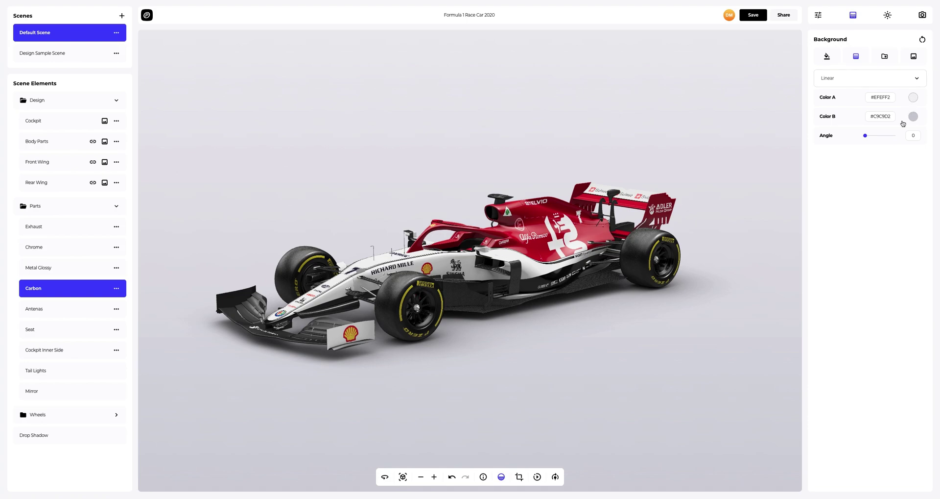
{"action": "left_click", "coordinate": [876, 214]}
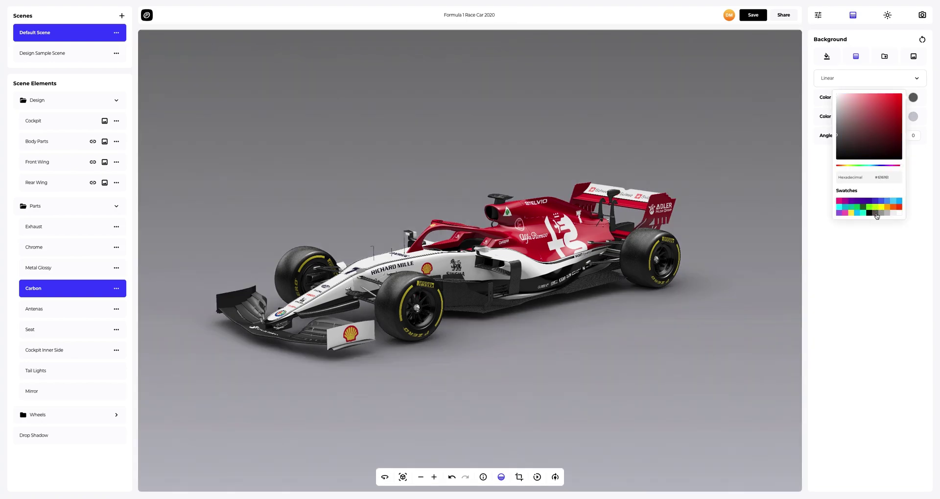
{"action": "left_click", "coordinate": [900, 81]}
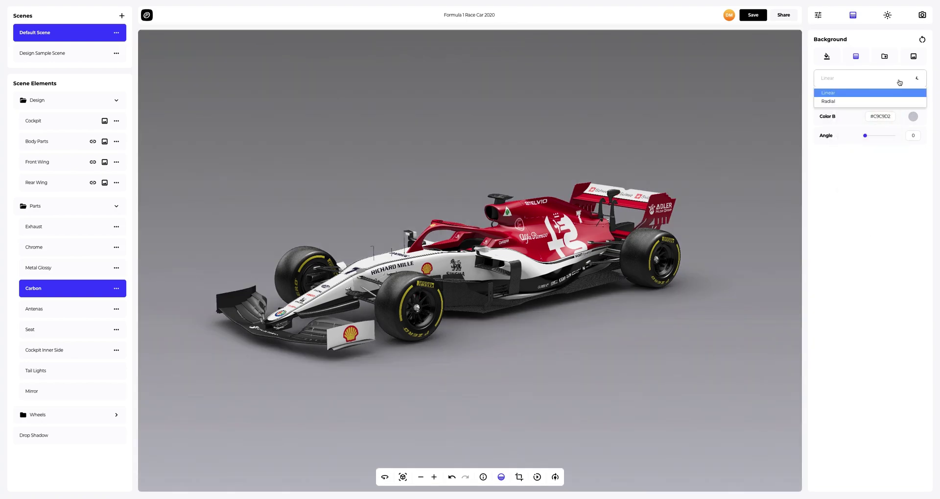
{"action": "left_click", "coordinate": [845, 102]}
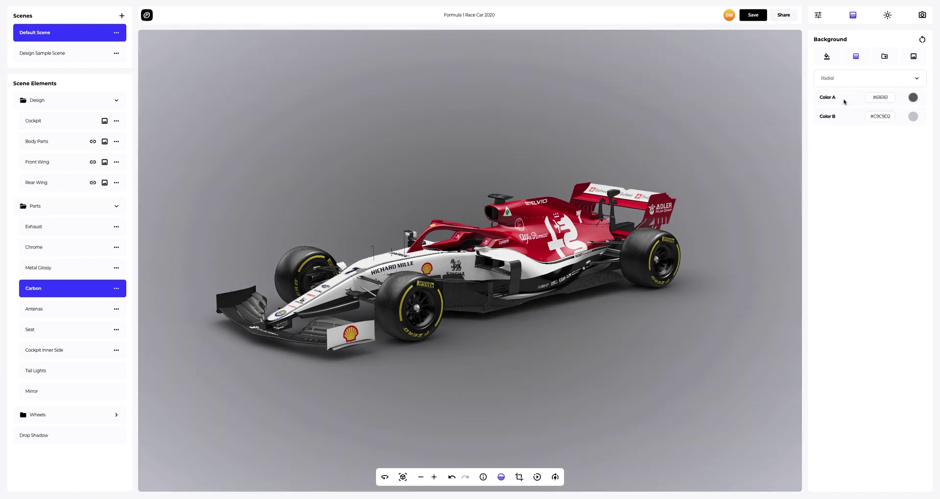
Compare warm grey, dark blue and light grey gradient presets, then apply the dark spotlight preset.
{"action": "left_click", "coordinate": [878, 61]}
{"action": "left_click", "coordinate": [873, 84]}
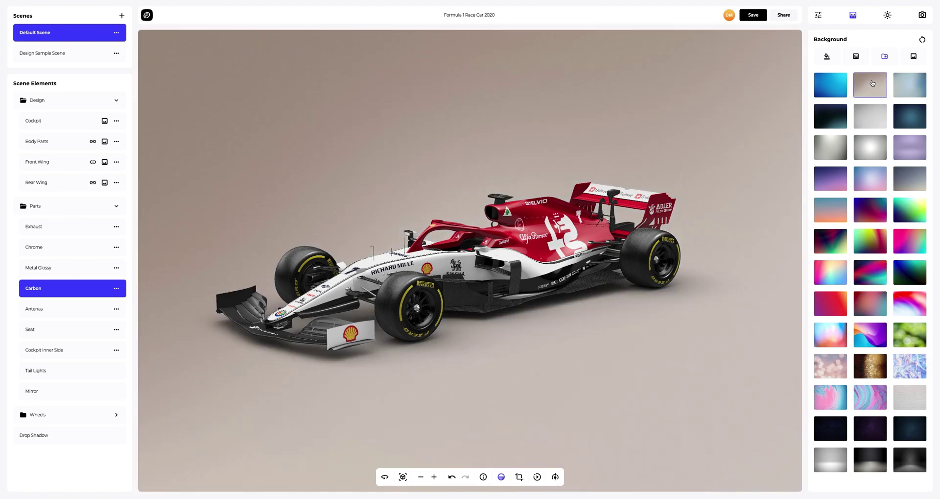
{"action": "left_click", "coordinate": [902, 120]}
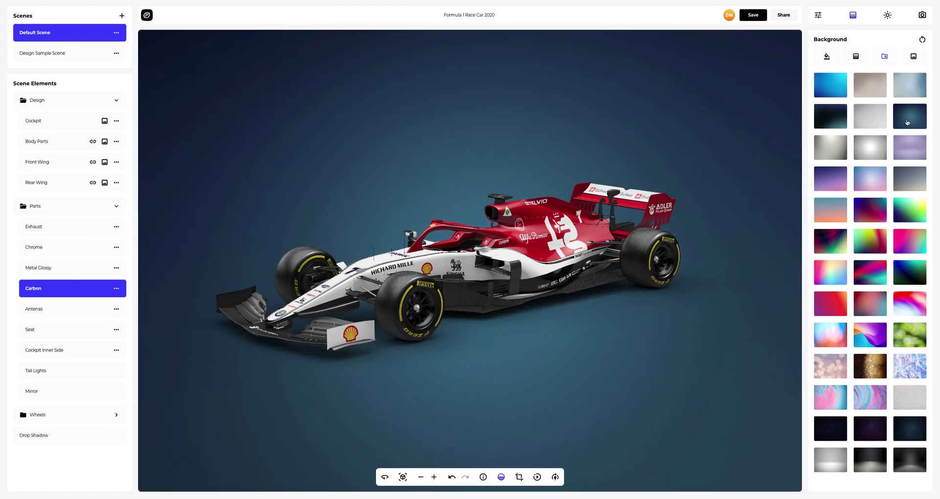
{"action": "left_click", "coordinate": [834, 456]}
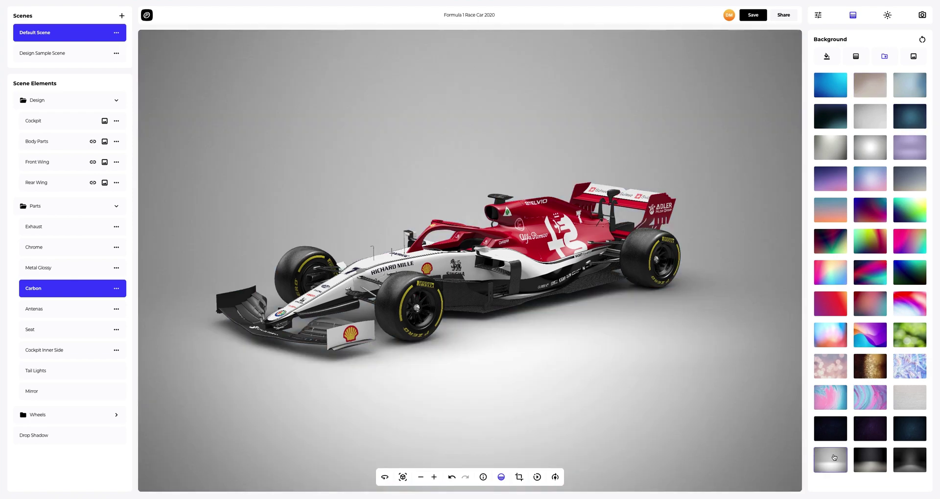
{"action": "left_click", "coordinate": [865, 457]}
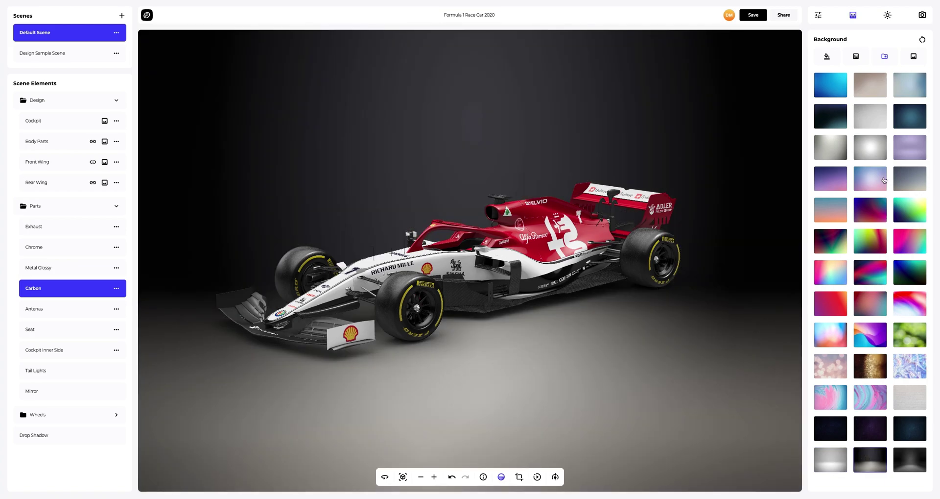
Enable the skybox in the environment settings and orbit to view the studio.
{"action": "left_click", "coordinate": [887, 15]}
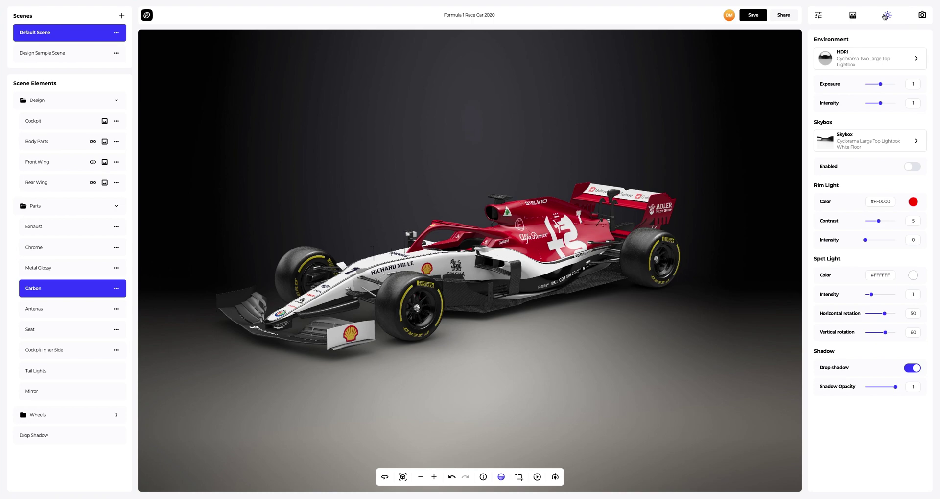
{"action": "left_click", "coordinate": [913, 166]}
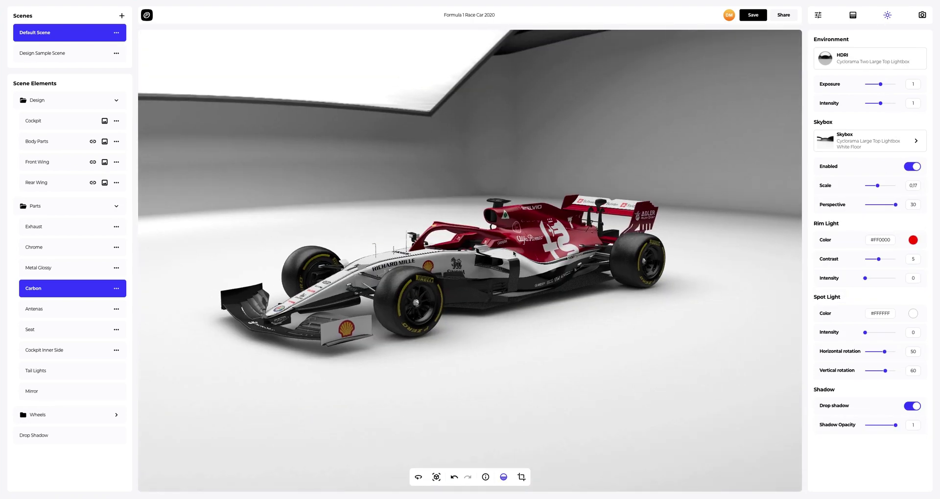
{"action": "left_click_drag", "start_coordinate": [514, 254], "coordinate": [624, 256]}
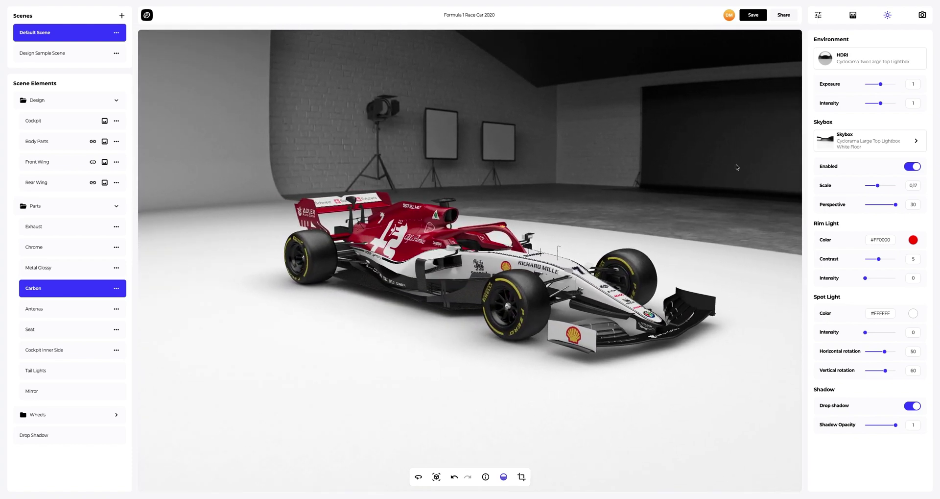
Preview the Color Stripes and Asphalt Red Light skyboxes around the car.
{"action": "left_click", "coordinate": [855, 144]}
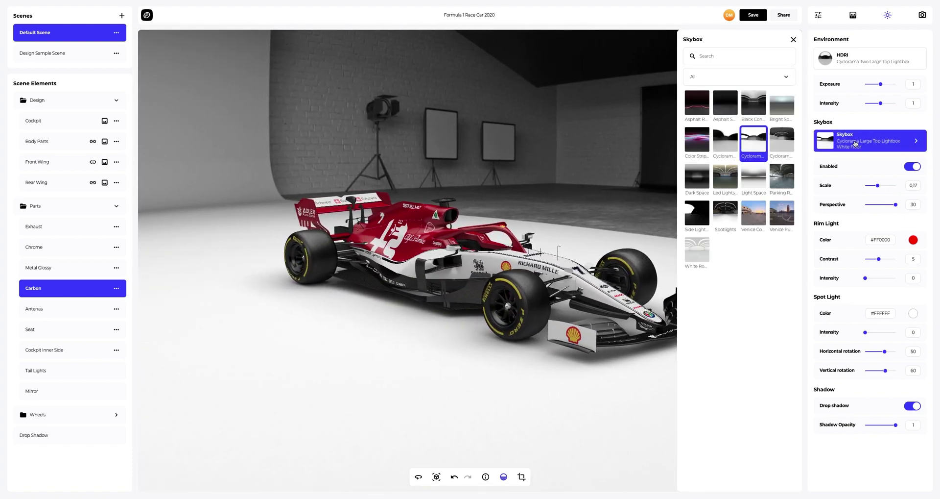
{"action": "left_click", "coordinate": [698, 141]}
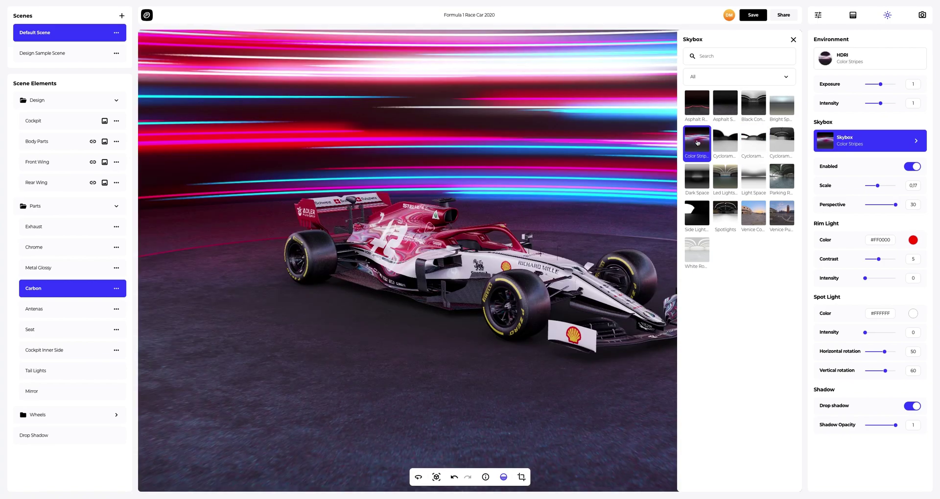
{"action": "left_click", "coordinate": [793, 39]}
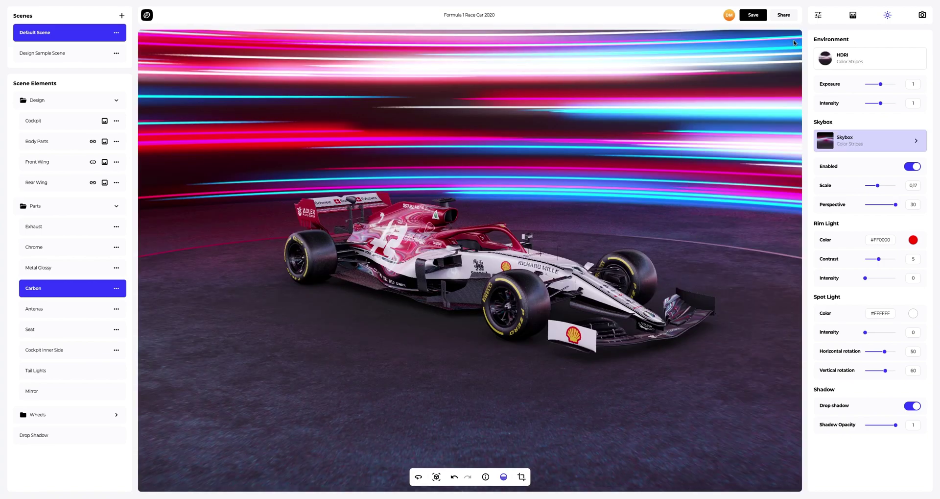
{"action": "left_click_drag", "start_coordinate": [524, 208], "coordinate": [733, 211]}
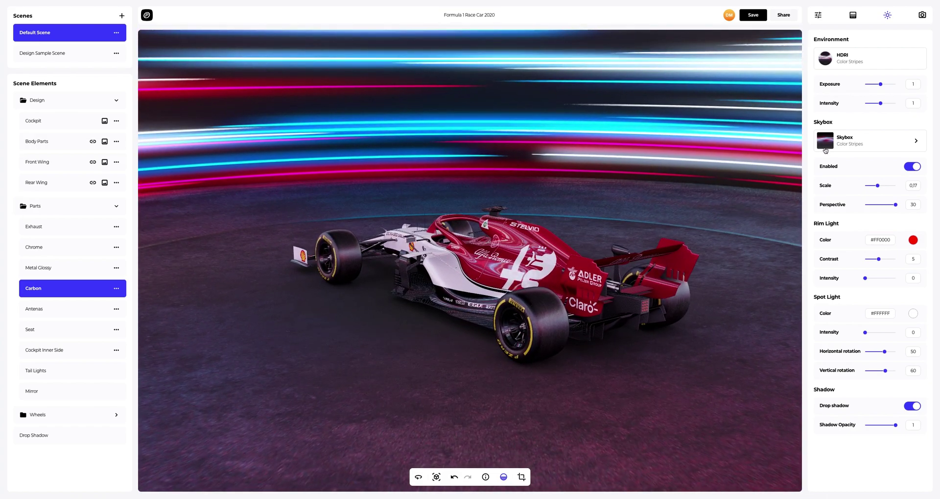
{"action": "left_click", "coordinate": [826, 150]}
{"action": "left_click", "coordinate": [695, 104]}
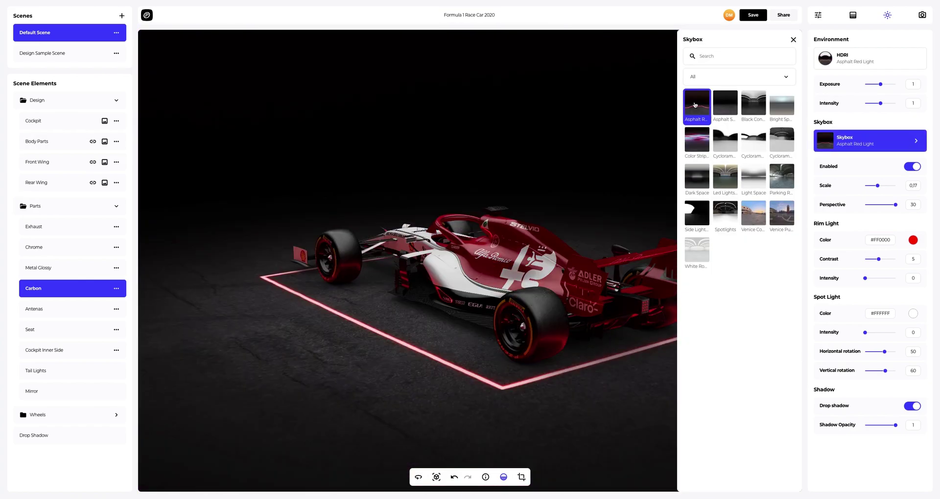
{"action": "left_click", "coordinate": [794, 40]}
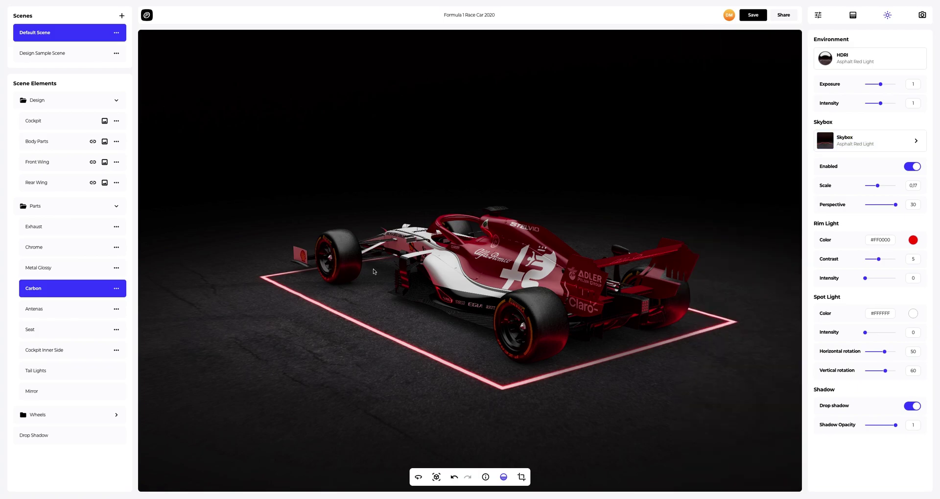
Try Venice Public Square and Parking Ramp, then choose the Cyclorama Large Top Lightbox skybox.
{"action": "left_click_drag", "start_coordinate": [375, 270], "coordinate": [598, 258]}
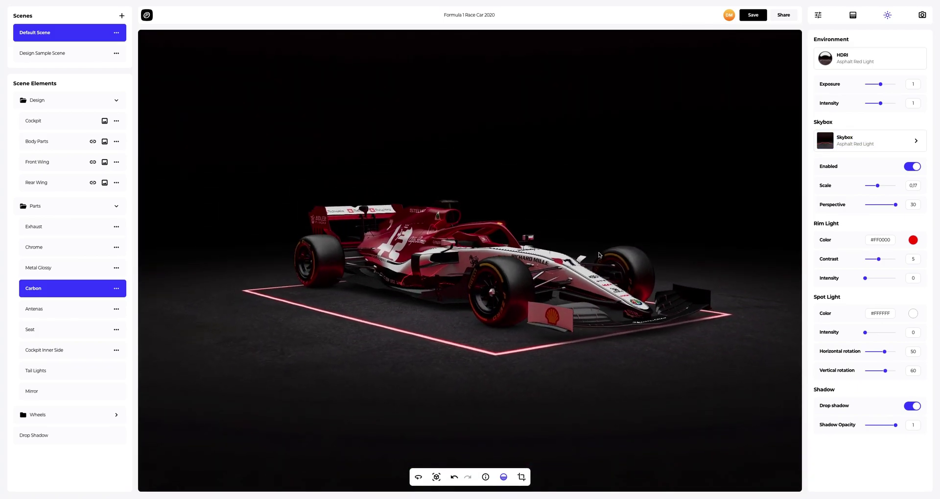
{"action": "left_click", "coordinate": [834, 145]}
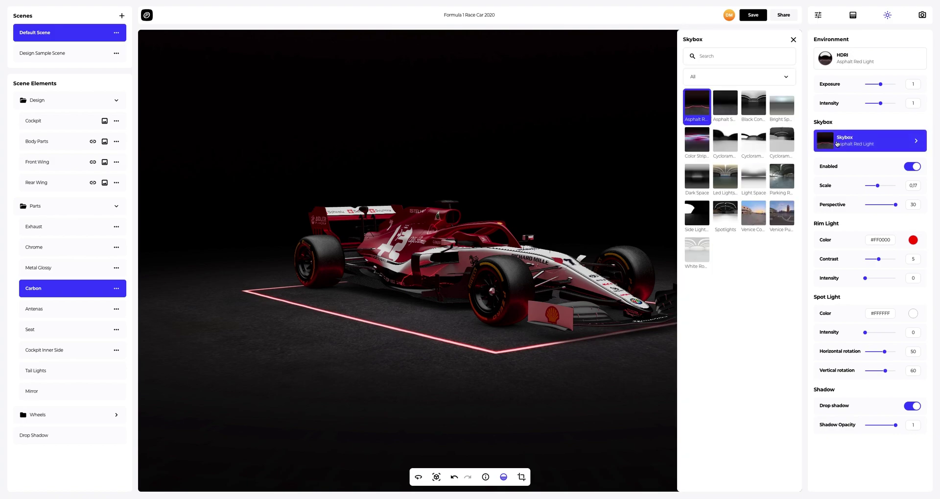
{"action": "left_click", "coordinate": [781, 217]}
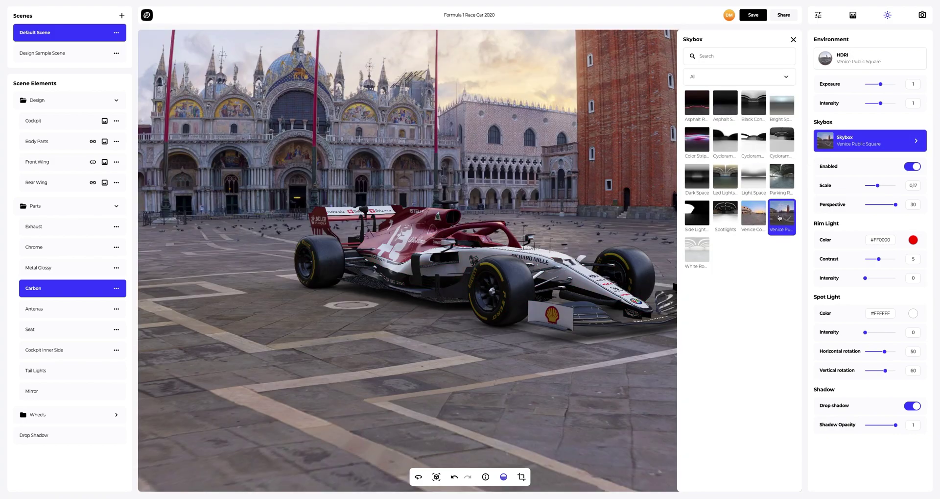
{"action": "left_click", "coordinate": [778, 177]}
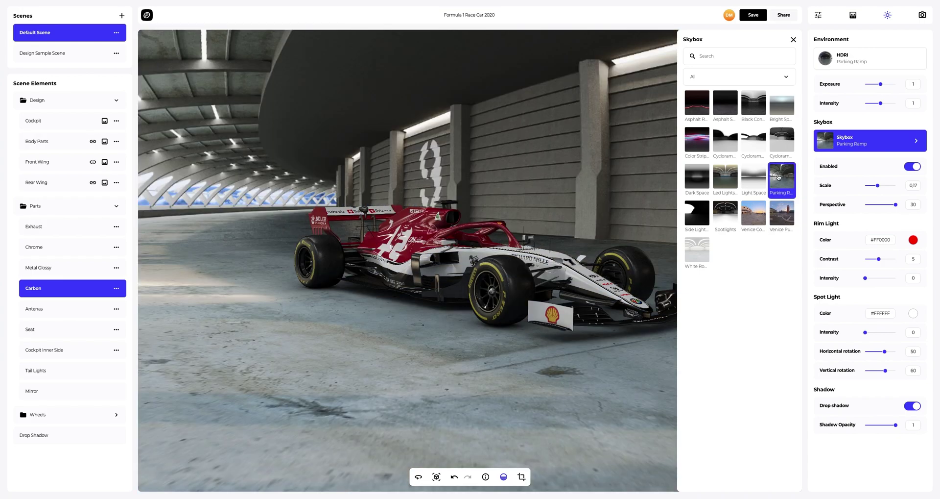
{"action": "left_click", "coordinate": [761, 146]}
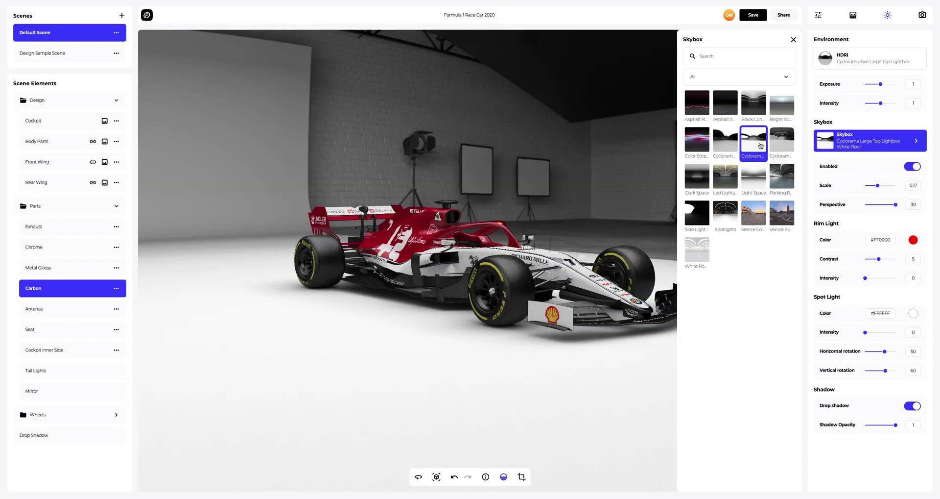
{"action": "left_click", "coordinate": [794, 41]}
{"action": "left_click_drag", "start_coordinate": [693, 128], "coordinate": [547, 190]}
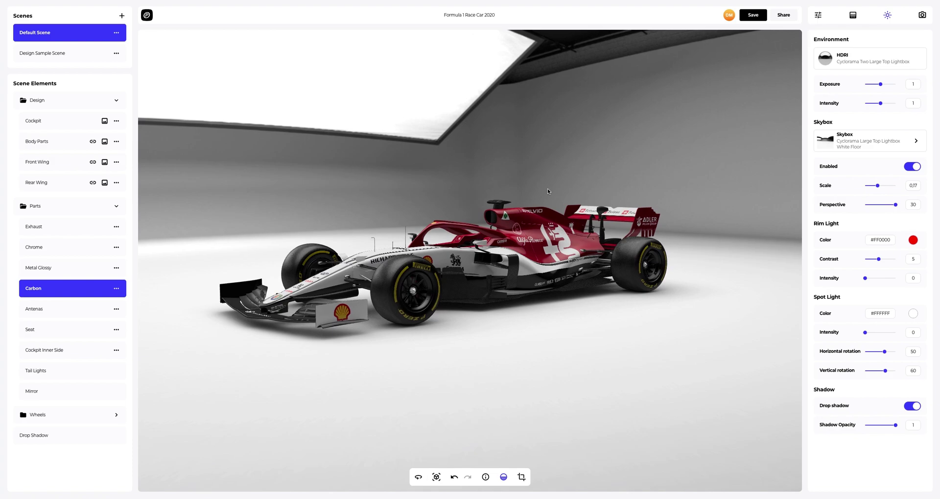
Save the car project, preview it, and enable public access to get a shareable link.
{"action": "left_click", "coordinate": [754, 16]}
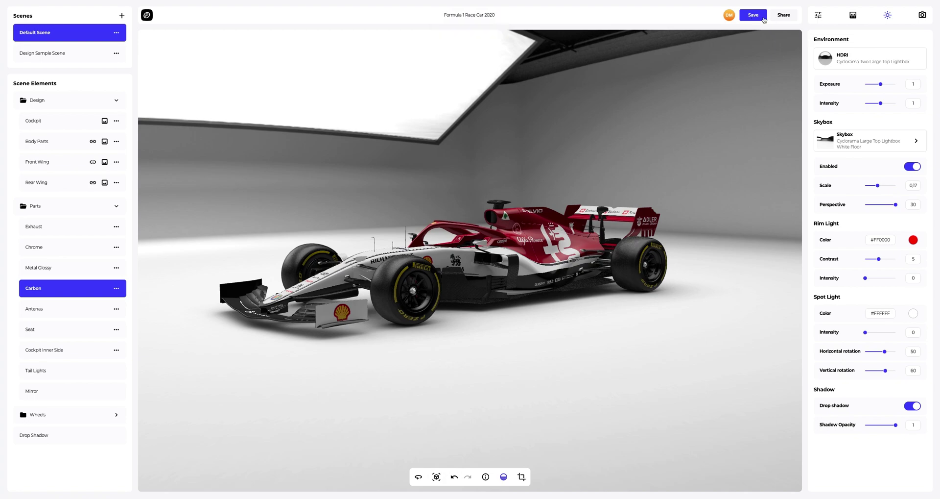
{"action": "left_click", "coordinate": [779, 18]}
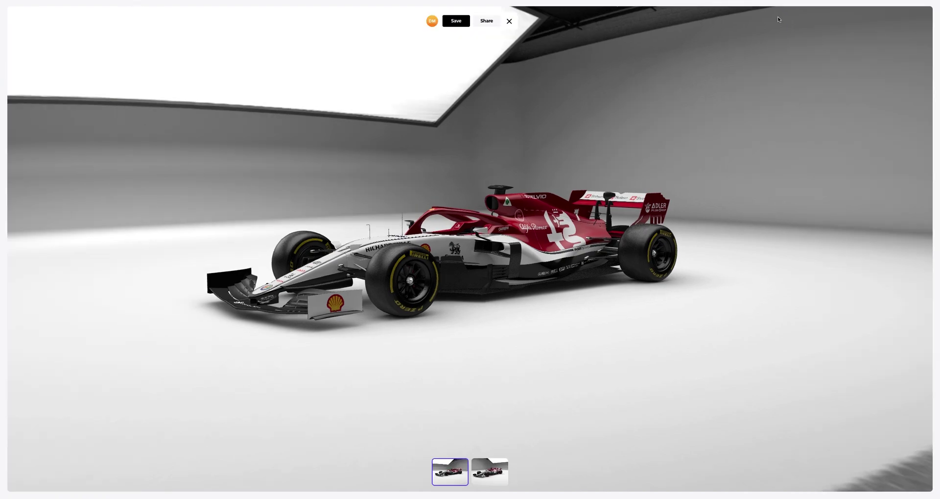
{"action": "left_click", "coordinate": [485, 22]}
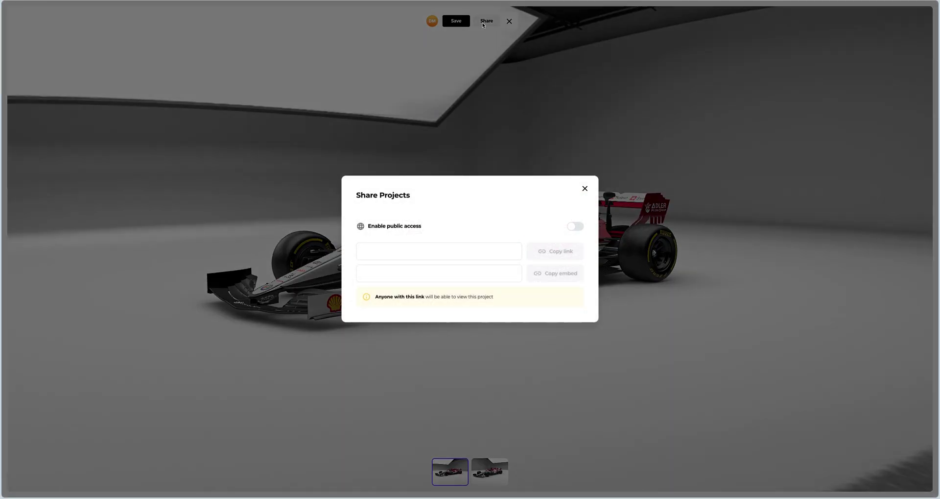
{"action": "left_click", "coordinate": [574, 226]}
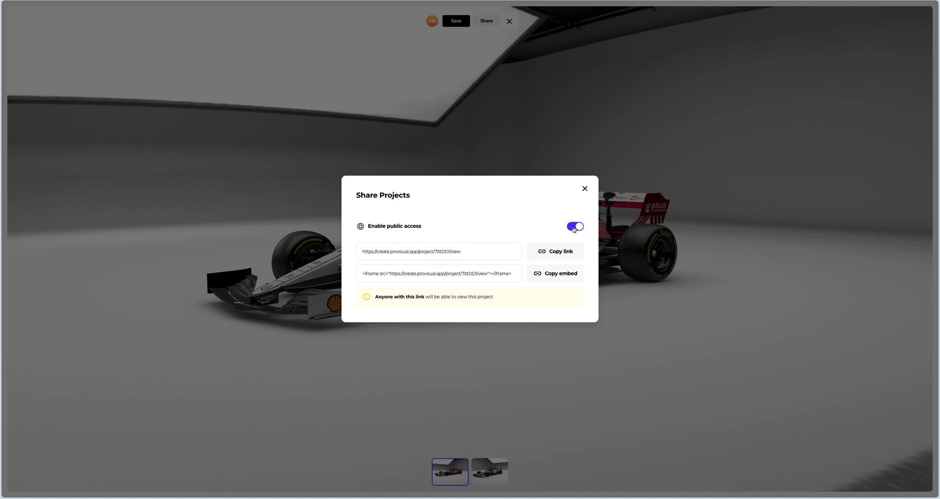